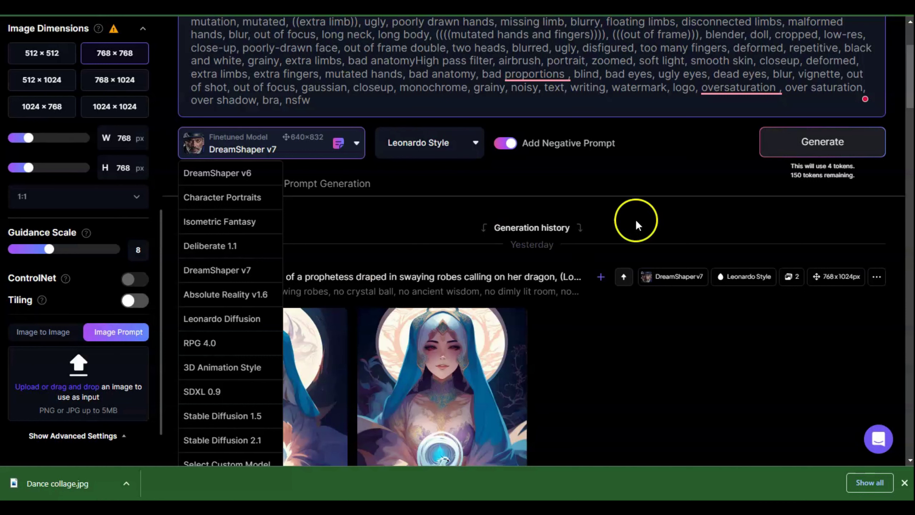
Review the downloaded Dance collage.jpg in Photos, then dismiss the download bar and close the viewer.
scroll(635, 218, "up", 3)
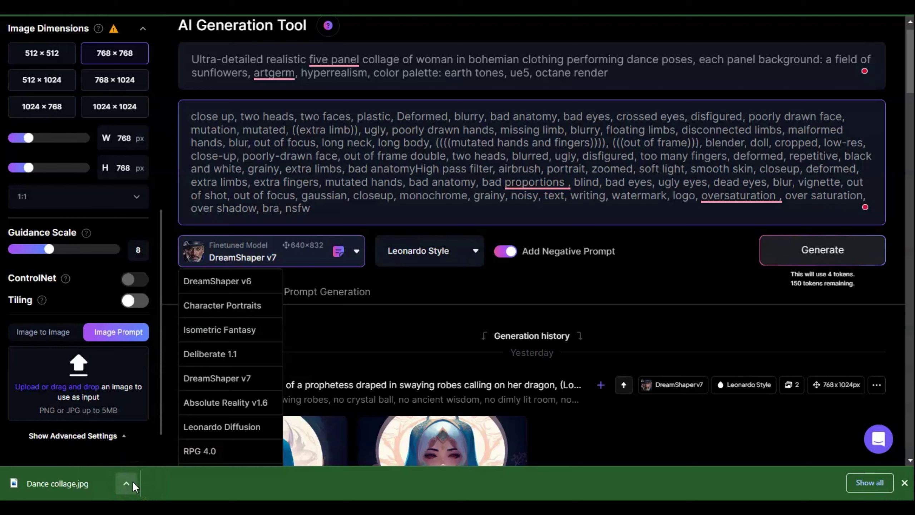
left_click(99, 483)
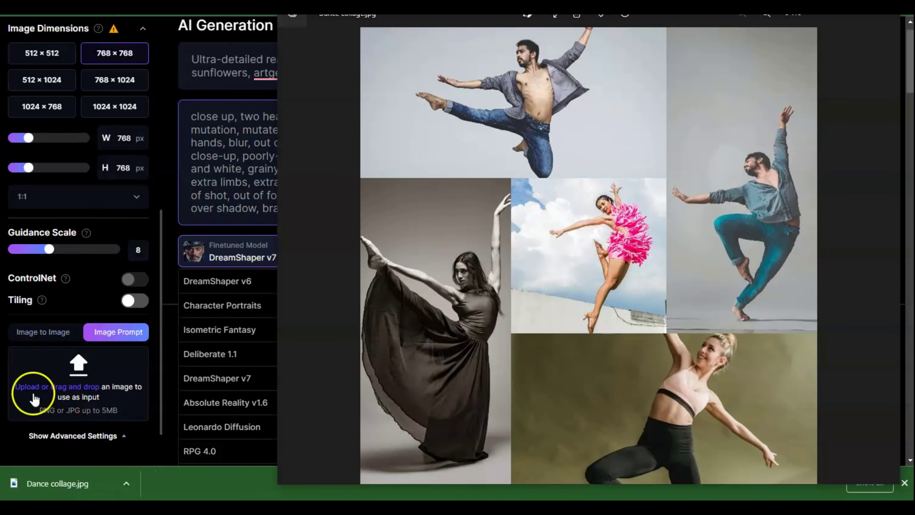
left_click(366, 95)
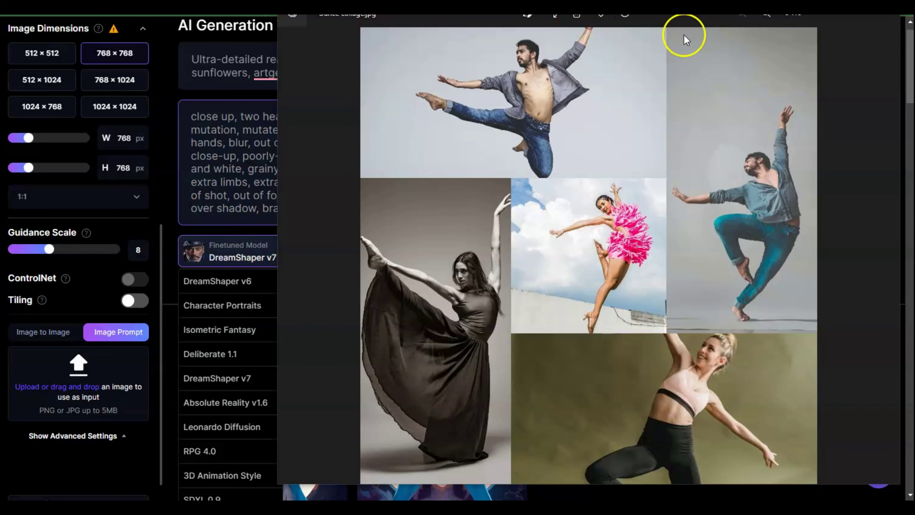
key("alt+F4")
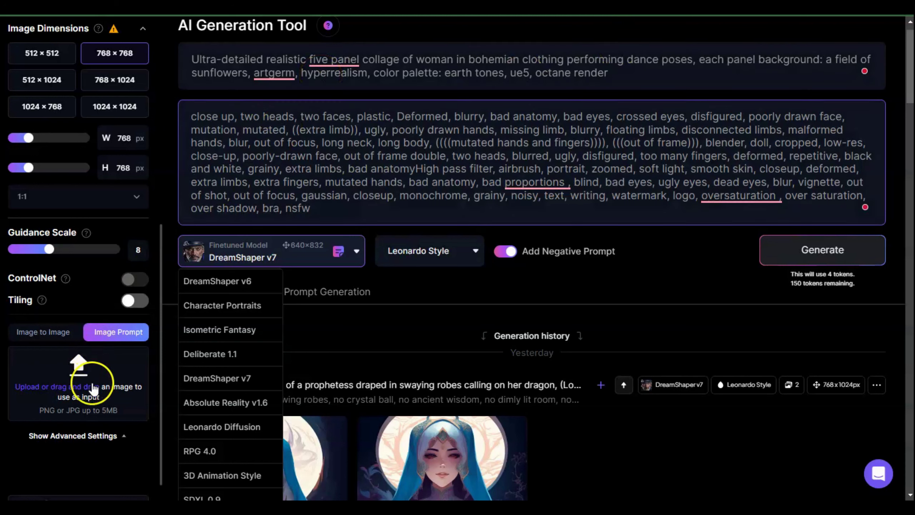
Check spelling suggestions for 'artgerm', then close the model list to show the sunflower and Dance collage.jpg uploads.
right_click(280, 71)
key("Escape")
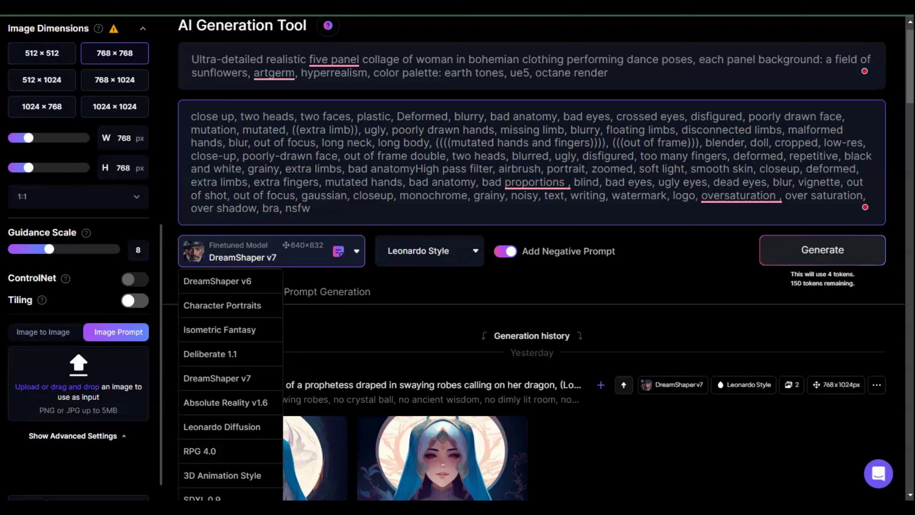
left_click(118, 230)
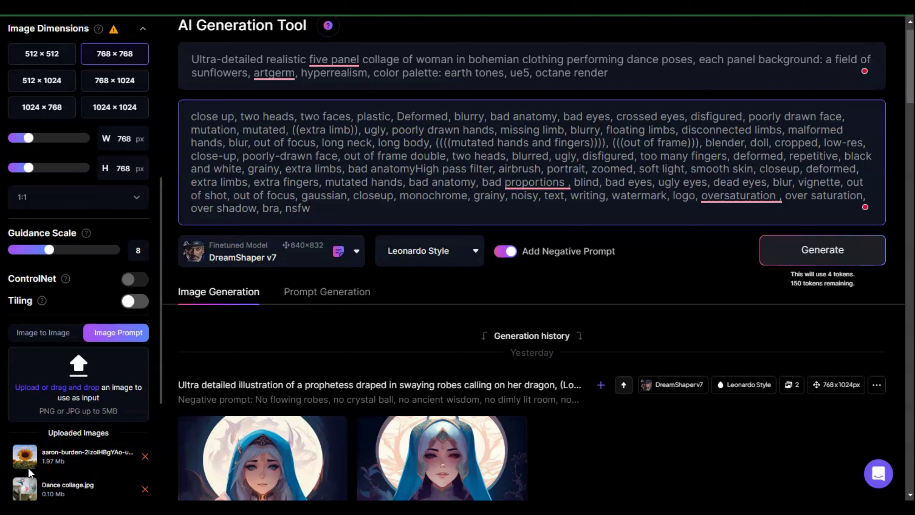
Select Dance collage.jpg as the image prompt, keep image prompt mode on, and try enabling ControlNet.
left_click(28, 495)
left_click(118, 336)
left_click(99, 299)
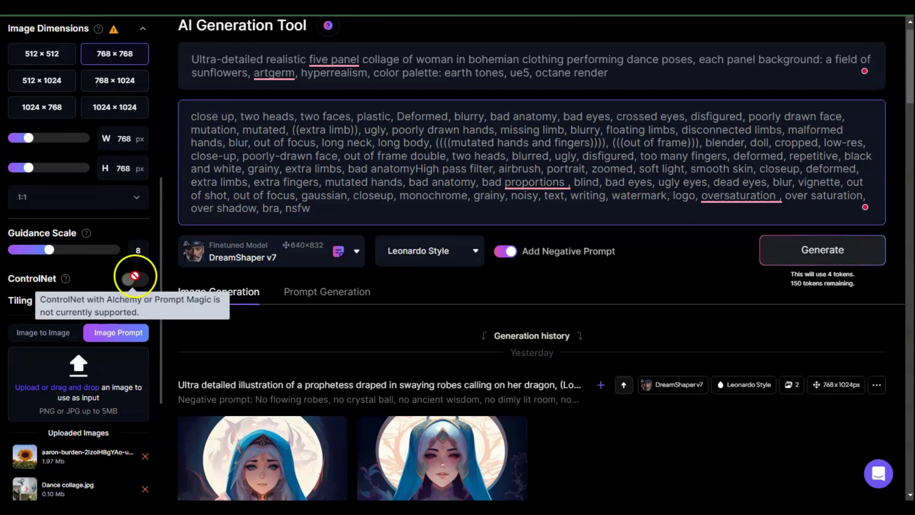
Choose Prompt Magic V2, leaving Image Weight at 0.73 and Prompt Magic Strength at 0.4.
left_click_drag(159, 274, 158, 121)
left_click(58, 108)
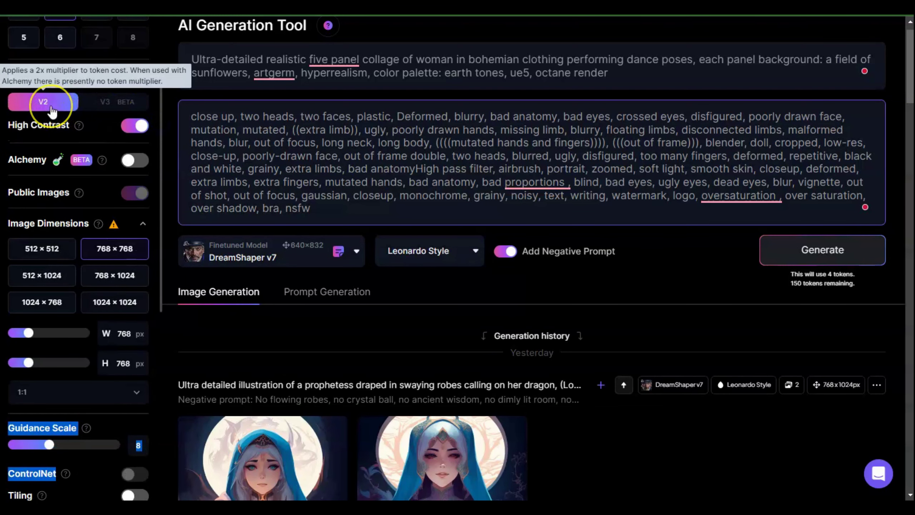
left_click(127, 103)
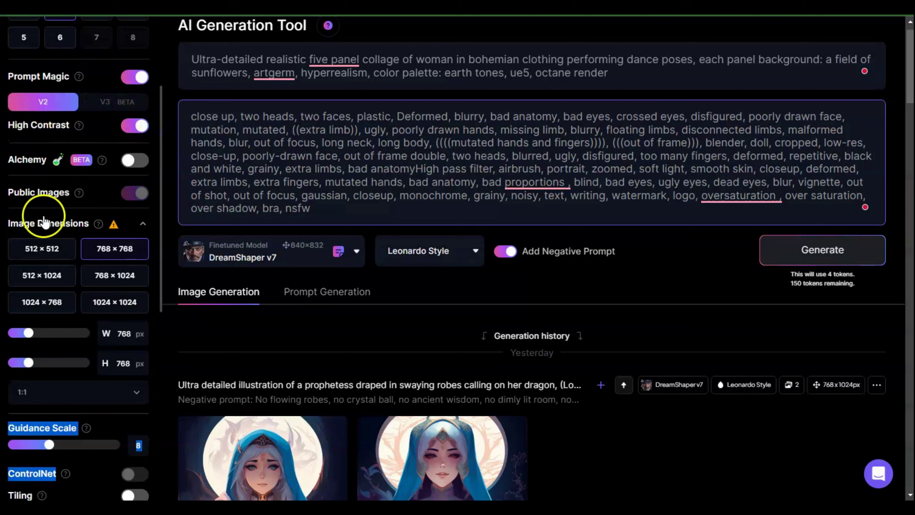
left_click_drag(160, 123, 158, 275)
left_click(69, 270)
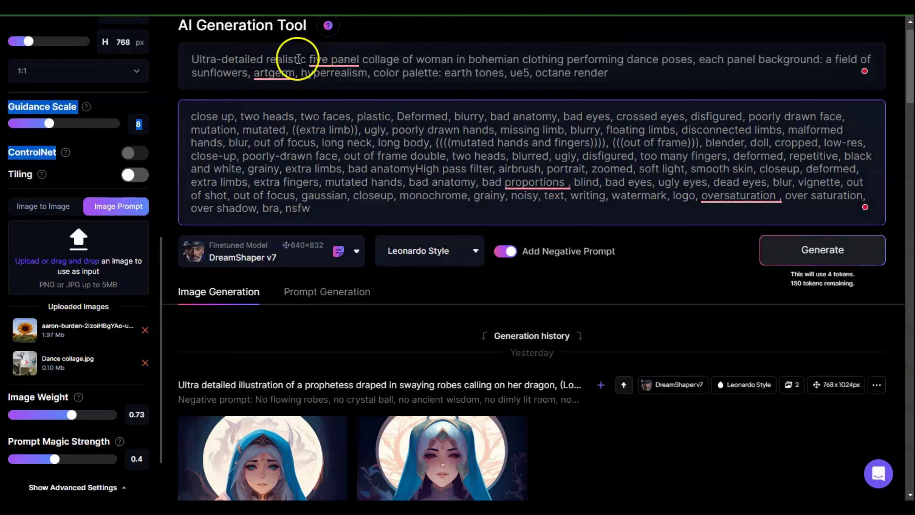
Accept the hyphenated 'five-panel' correction and dismiss the 'art germ' suggestion, keeping 'artgerm'.
left_click(332, 58)
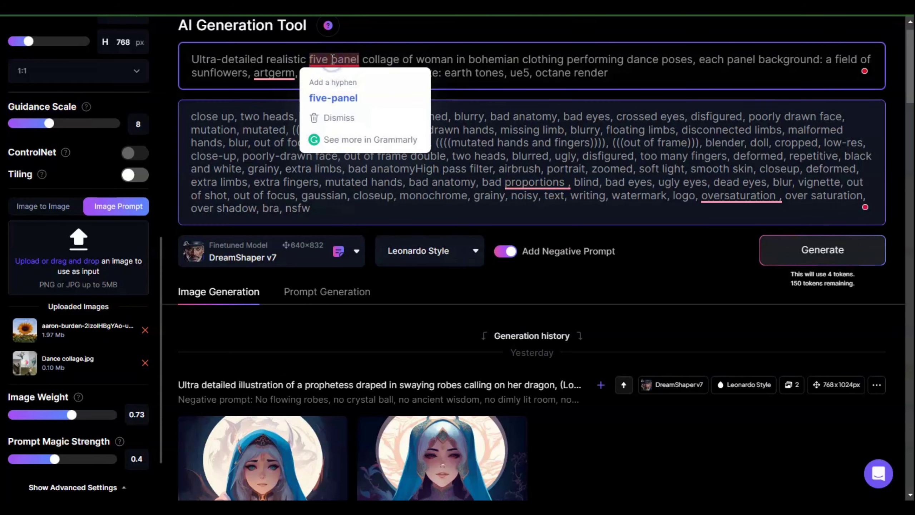
left_click(333, 98)
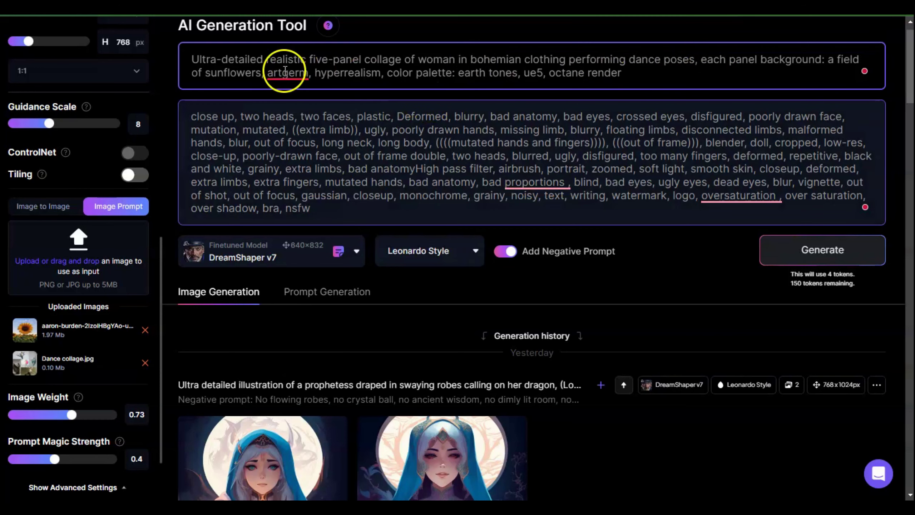
mouse_move(288, 69)
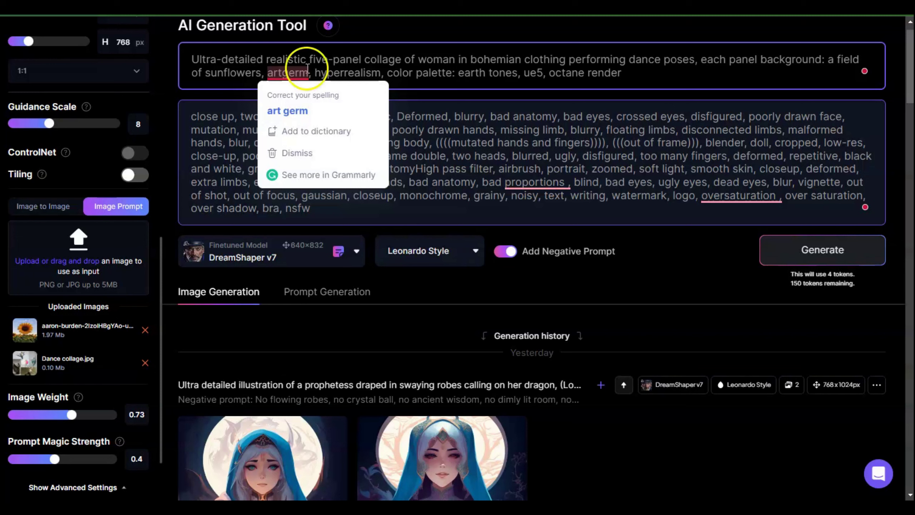
left_click(336, 61)
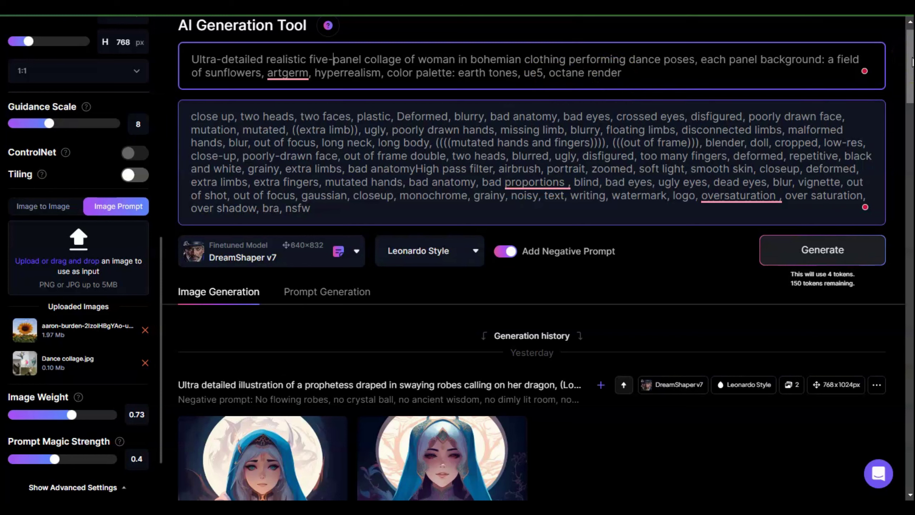
scroll(910, 57, "down", 1)
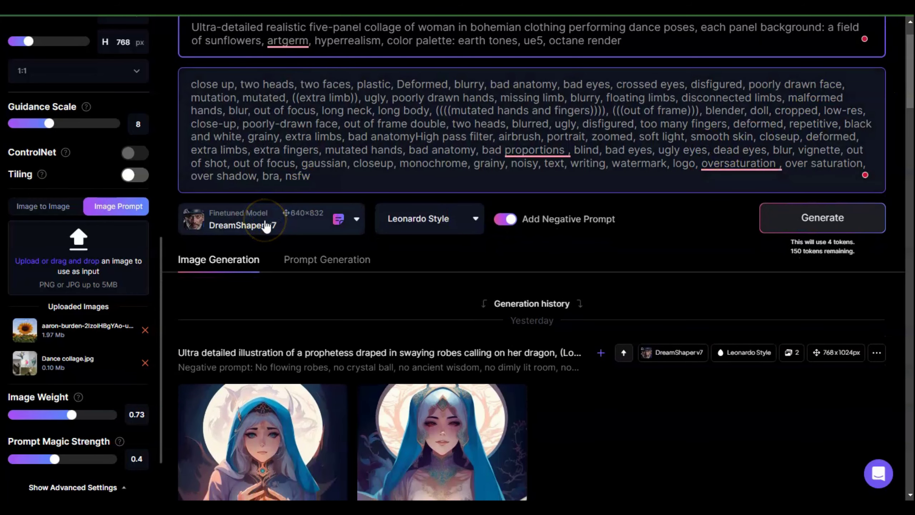
Generate from the five-panel collage prompt and wait for both sunflower-field images to load.
left_click(804, 216)
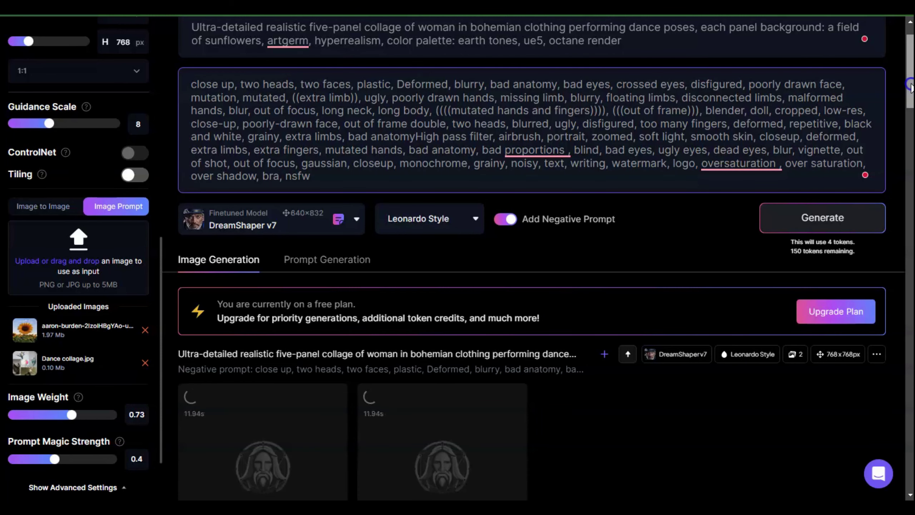
scroll(911, 90, "down", 2)
scroll(912, 94, "up", 1)
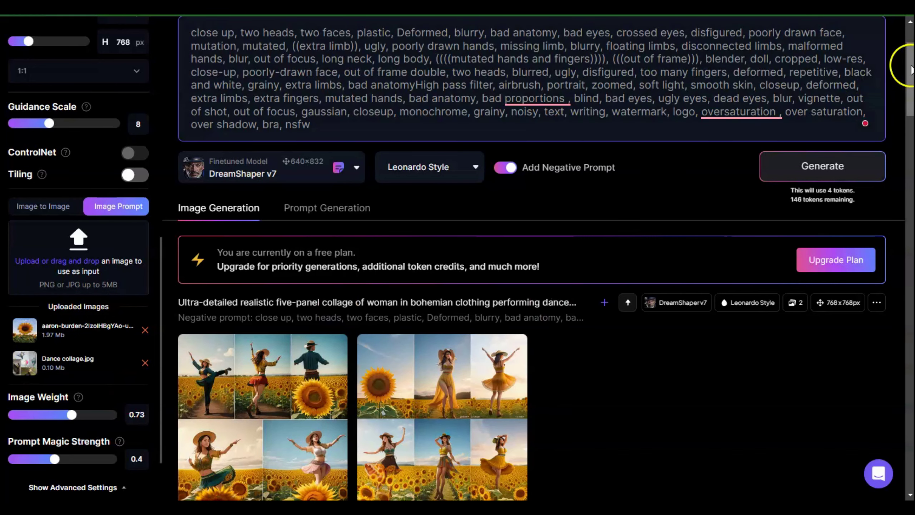
scroll(911, 72, "down", 1)
scroll(912, 73, "up", 1)
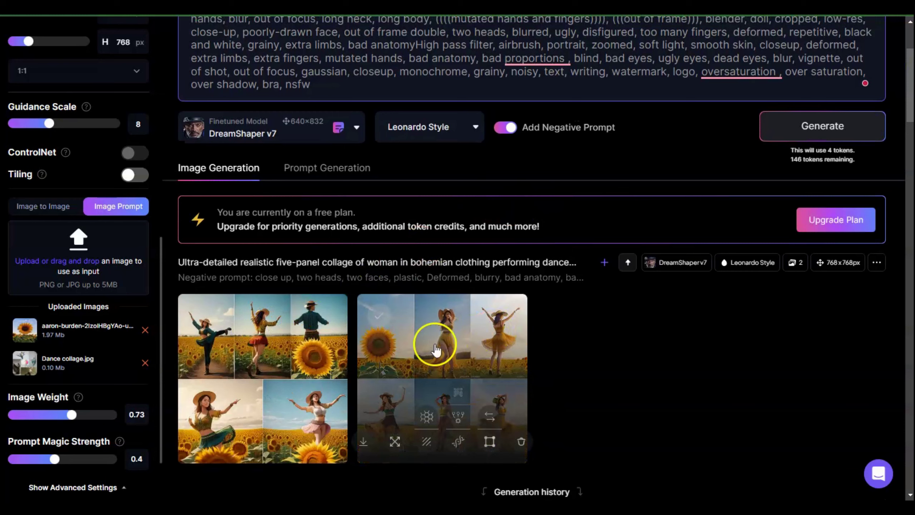
left_click(253, 338)
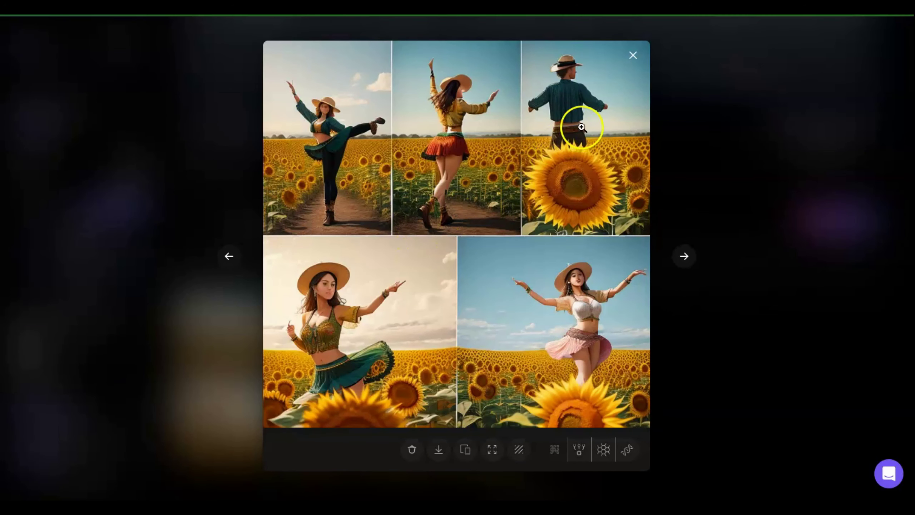
left_click(684, 257)
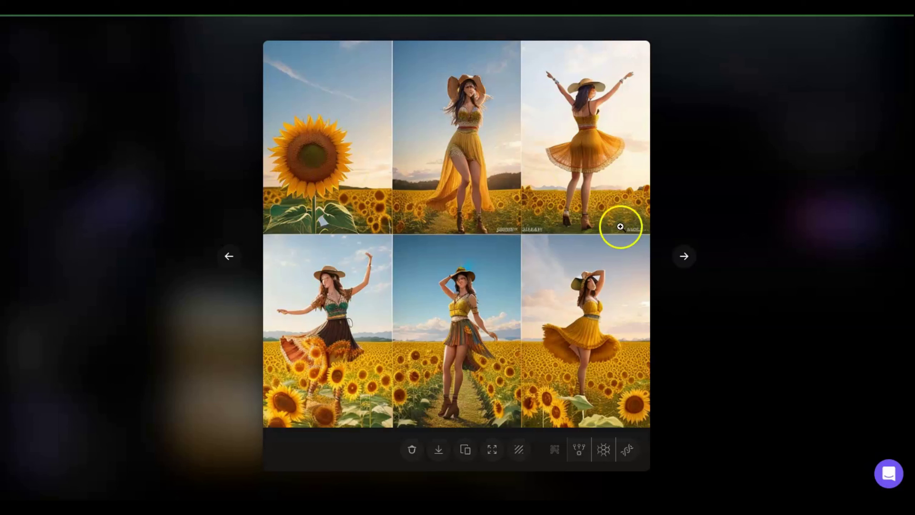
left_click(734, 215)
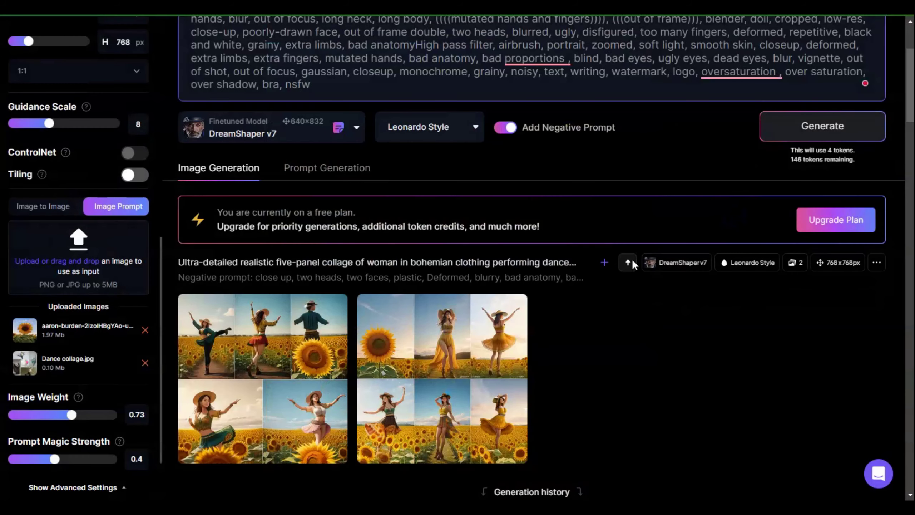
left_click(377, 441)
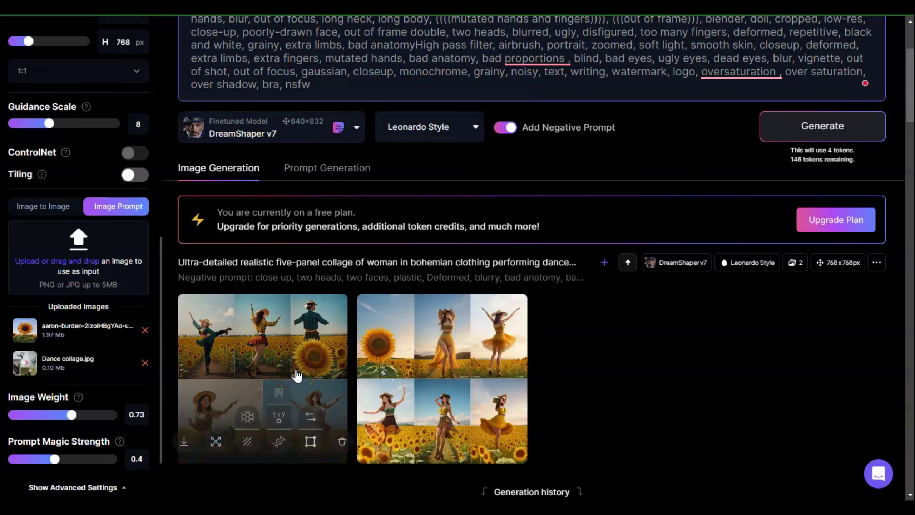
Raise Prompt Magic Strength to 0.45 and Image Weight to 0.81 with their sliders.
left_click(137, 414)
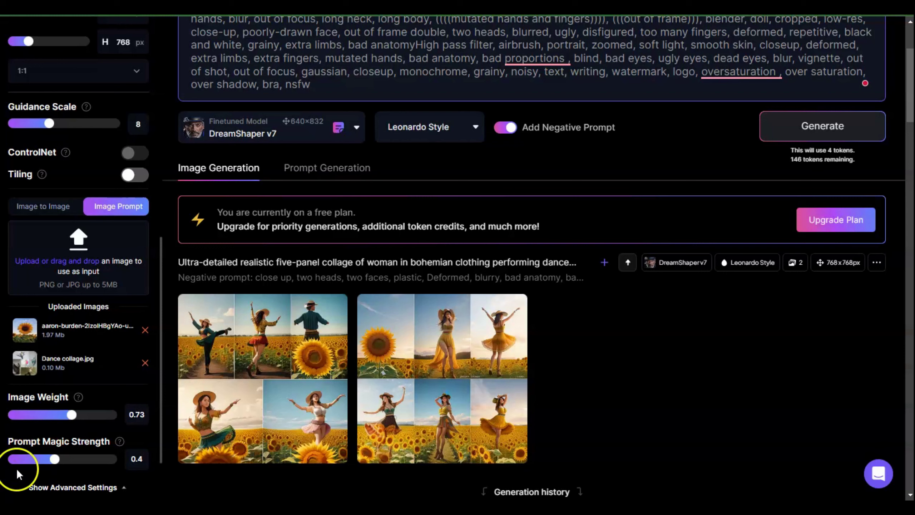
left_click(56, 460)
left_click_drag(56, 463, 61, 465)
left_click(74, 417)
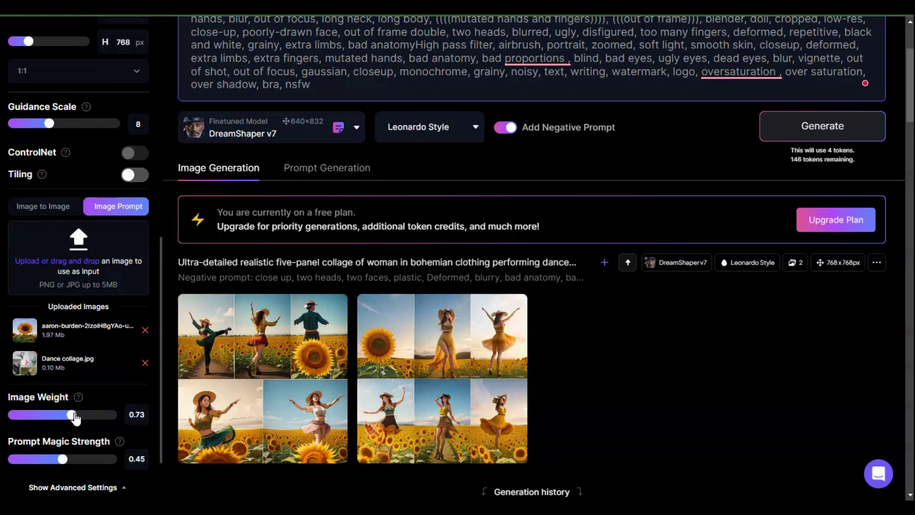
left_click_drag(75, 416, 85, 416)
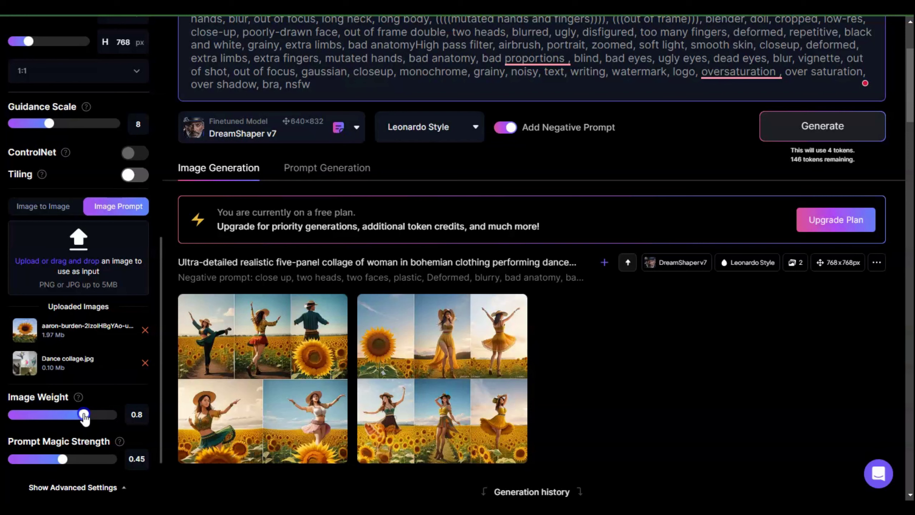
left_click_drag(85, 416, 87, 416)
mouse_move(380, 388)
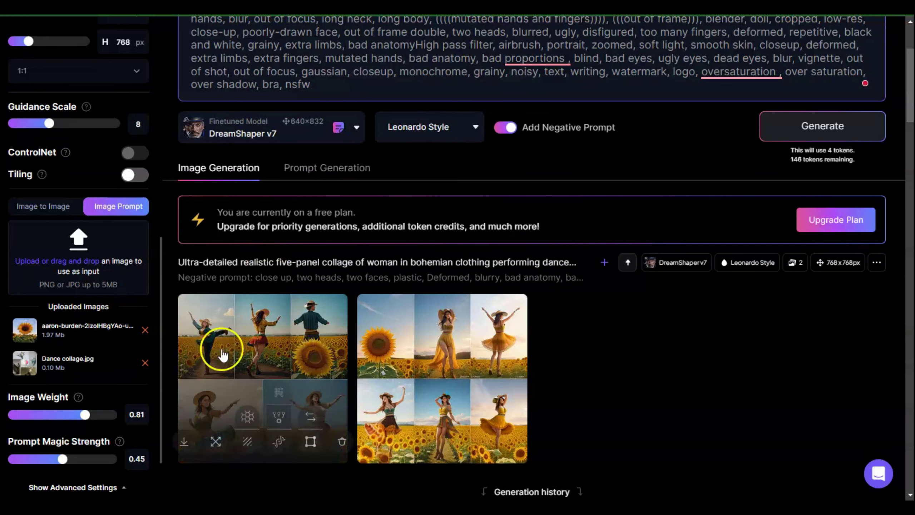
left_click(781, 119)
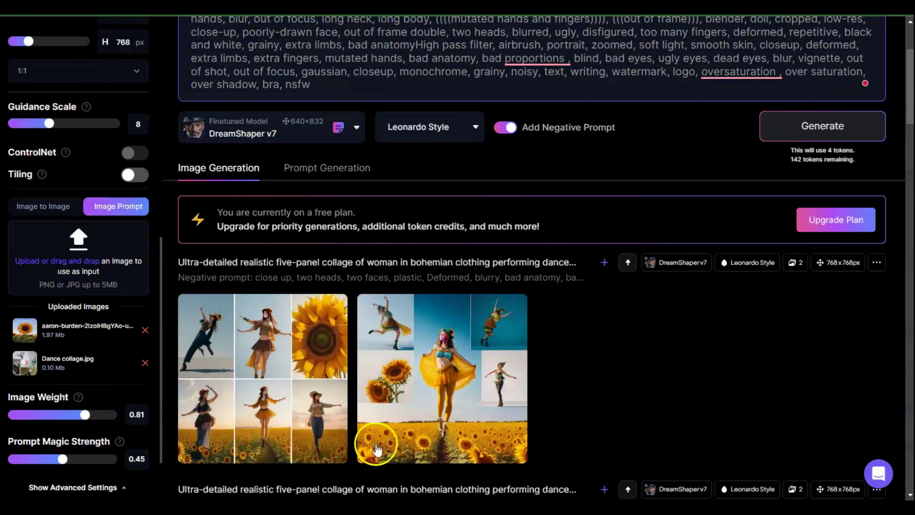
mouse_move(502, 426)
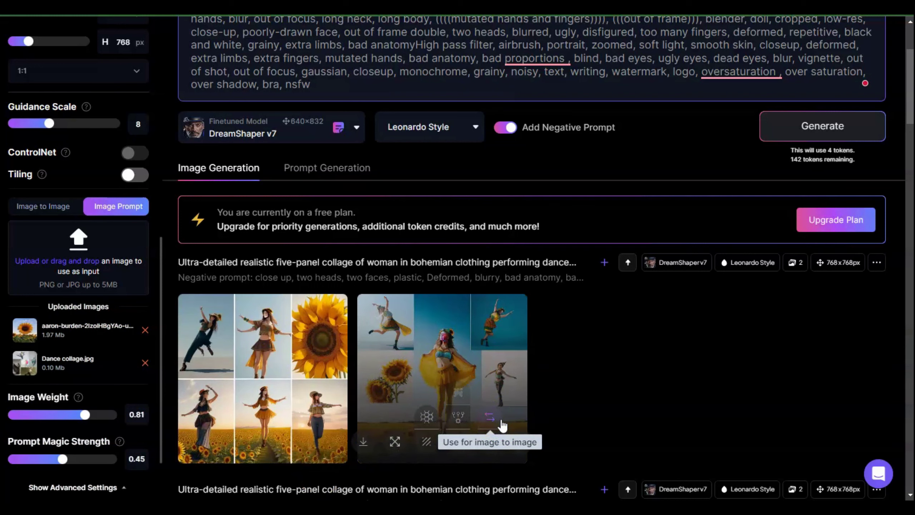
left_click(319, 333)
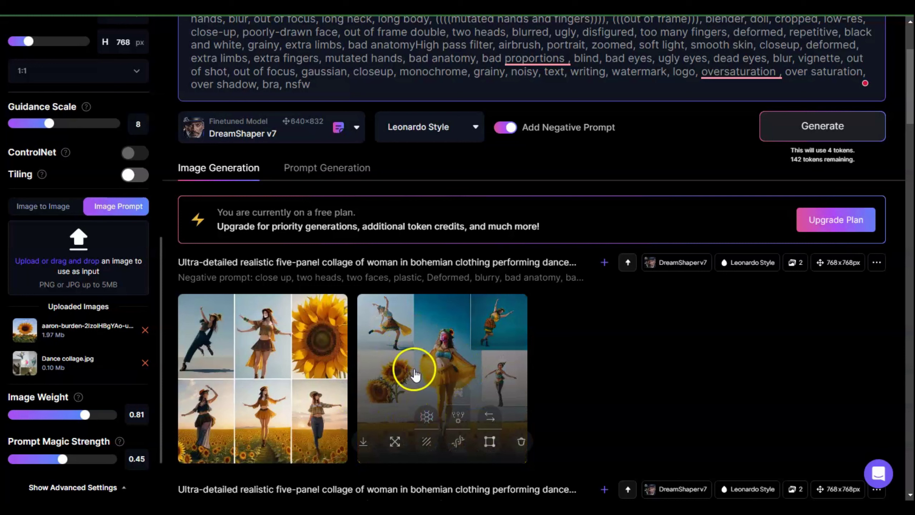
Raise Image Weight to 0.91 and generate a third pair of sunflower dance collages.
left_click_drag(94, 424, 104, 421)
left_click(674, 300)
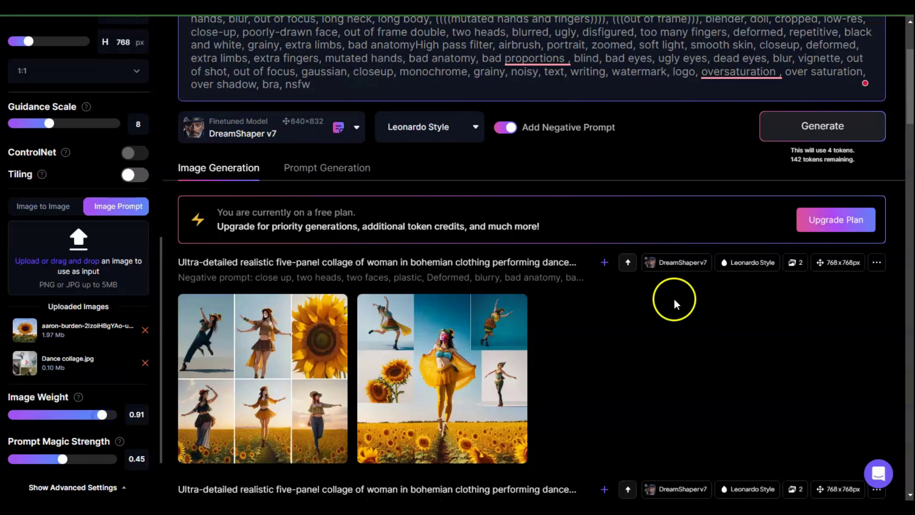
left_click(814, 127)
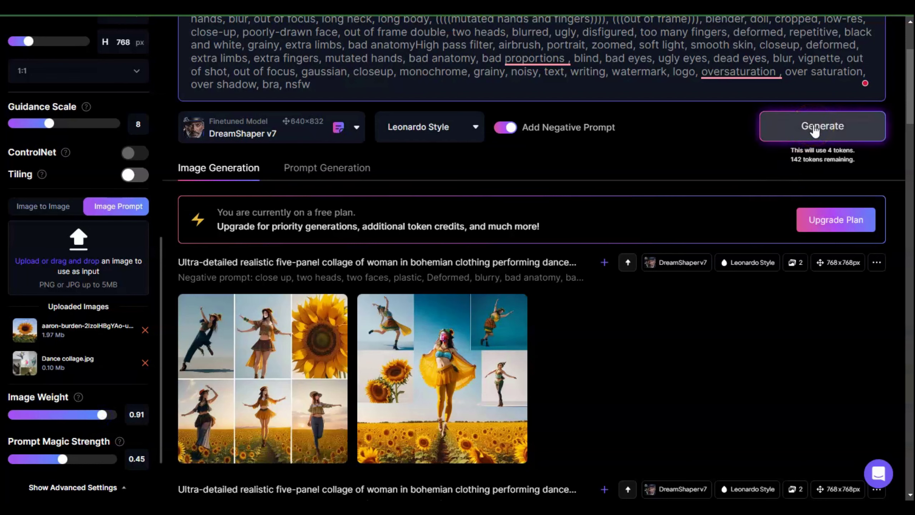
left_click(408, 331)
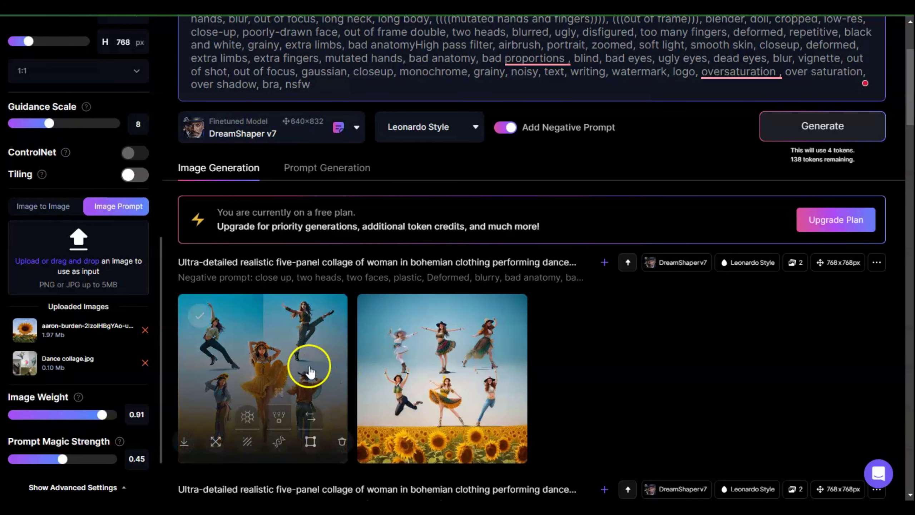
left_click(308, 366)
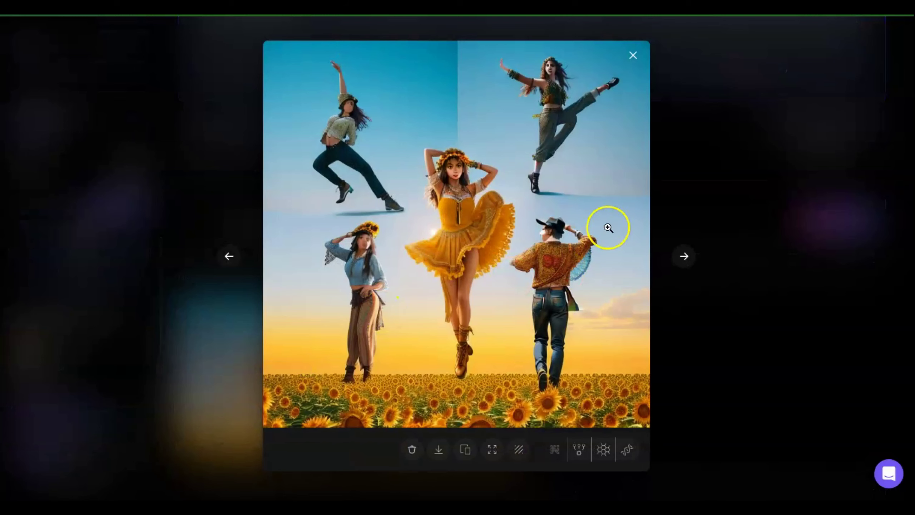
left_click(633, 55)
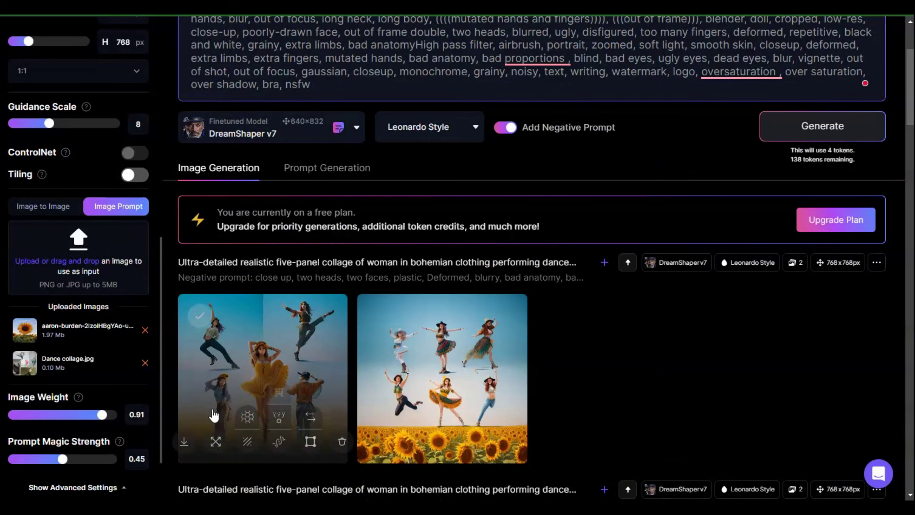
left_click(234, 409)
left_click(183, 438)
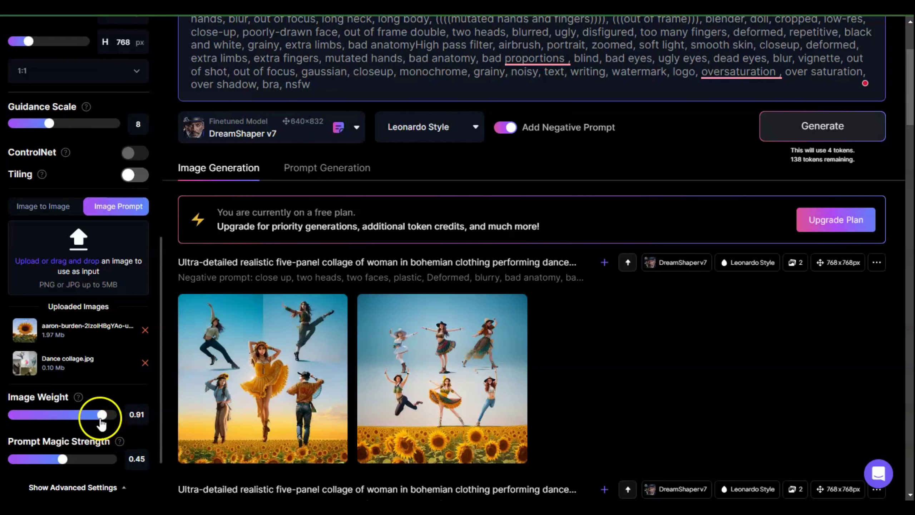
Set Image Weight to 0.92, remove the sunflower reference, and generate from Dance collage.jpg alone.
left_click_drag(102, 424, 105, 419)
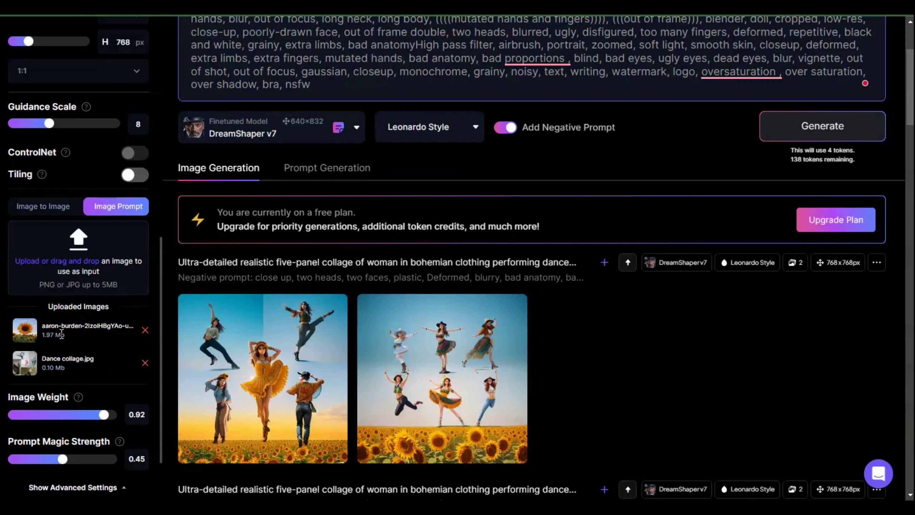
left_click(145, 330)
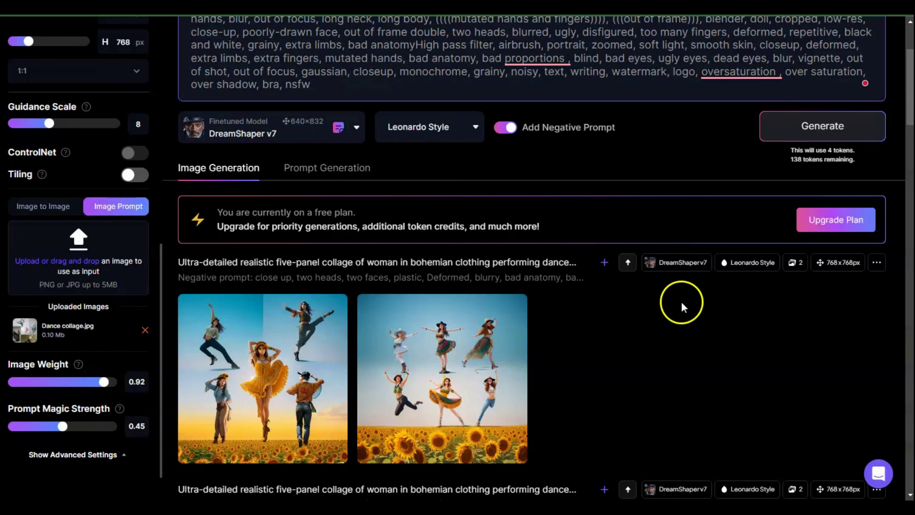
left_click(818, 128)
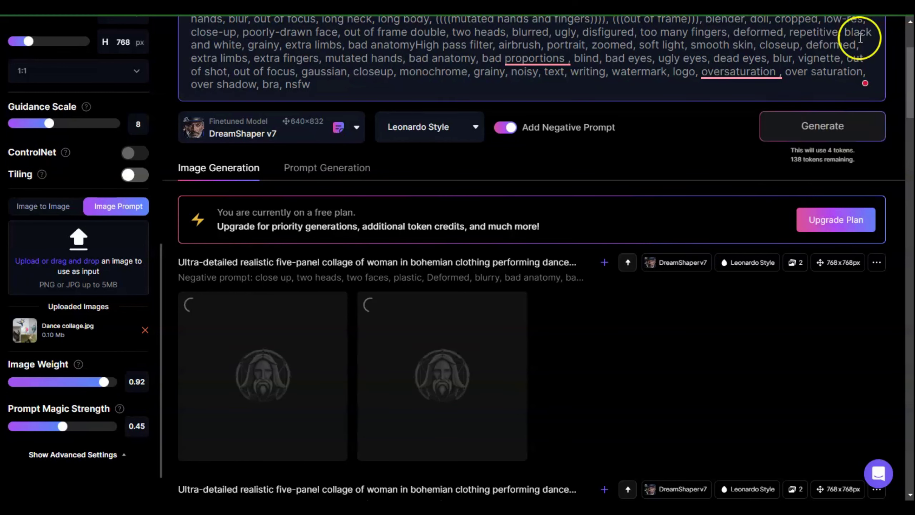
Wait for the new pair of plain-studio-background dance collages to finish generating.
left_click(890, 52)
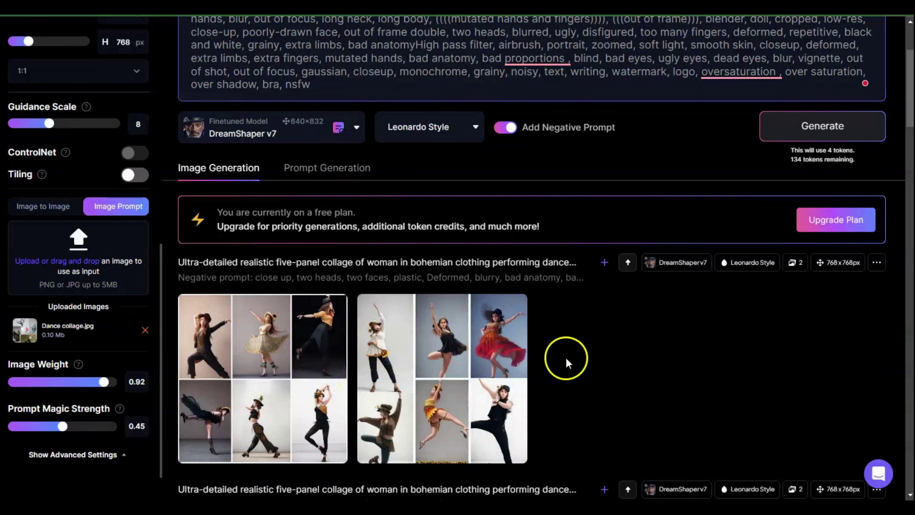
left_click(475, 325)
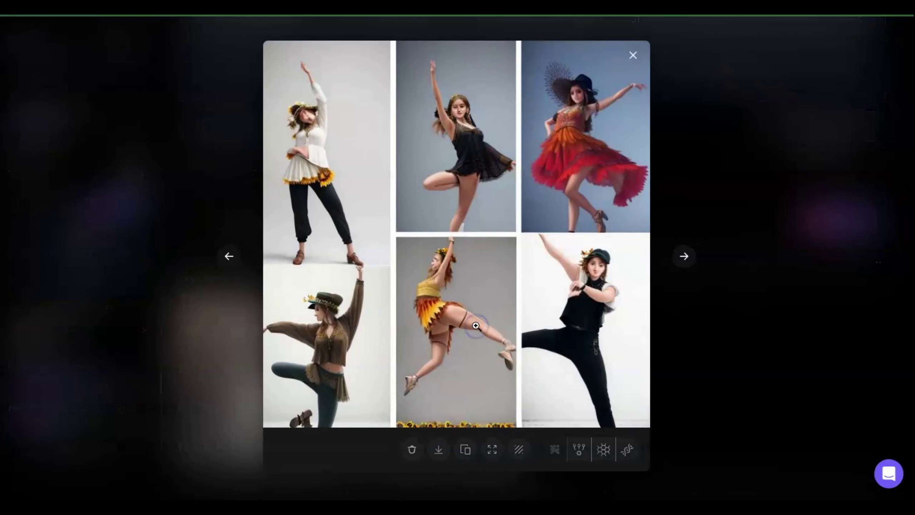
left_click(554, 353)
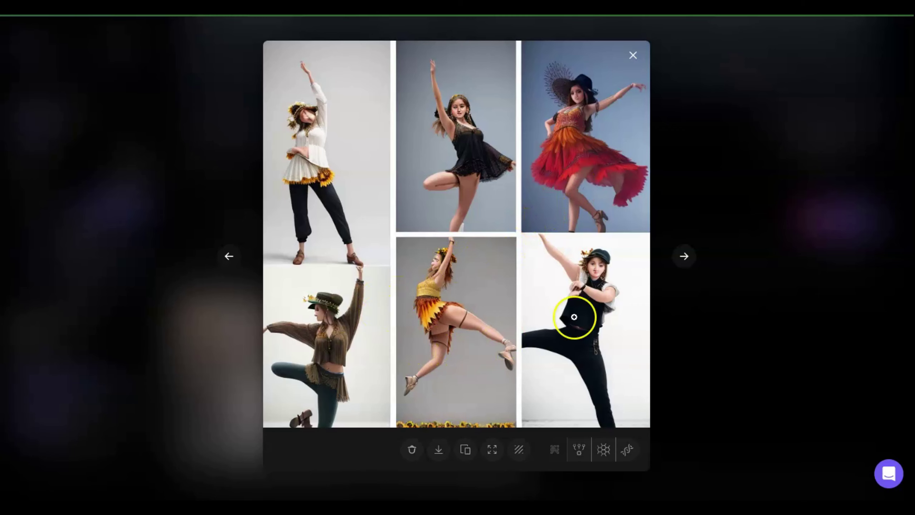
left_click(633, 58)
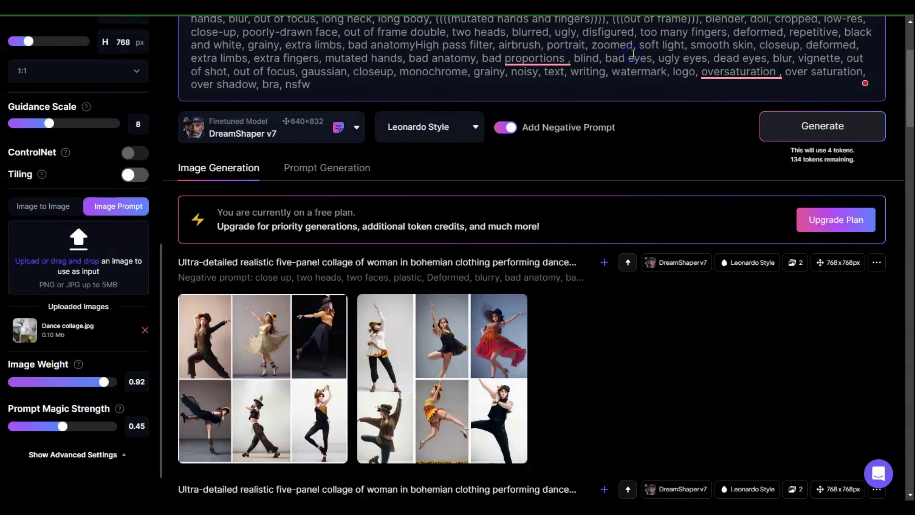
left_click(268, 320)
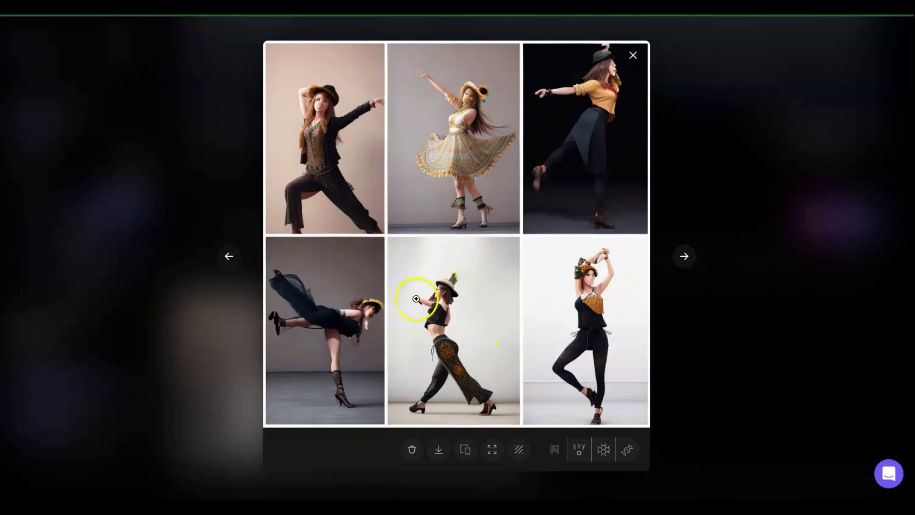
left_click(633, 55)
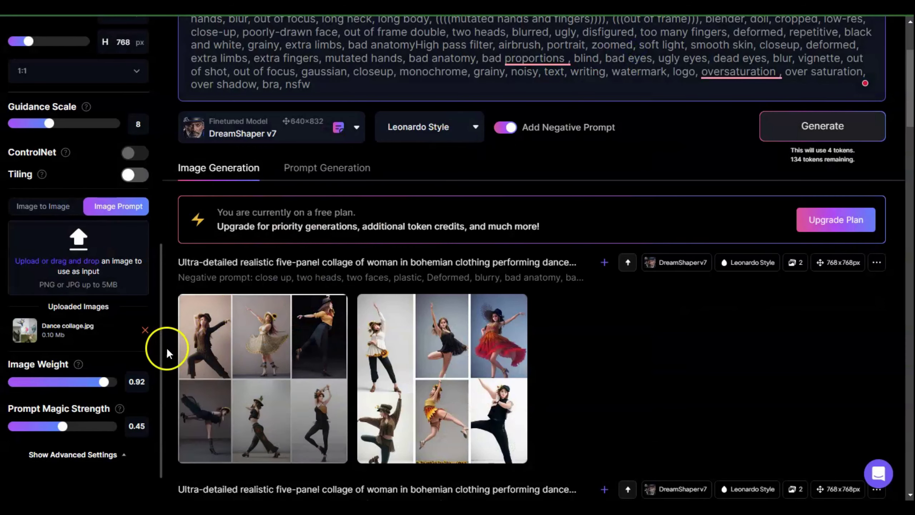
Push Image Weight to its maximum of 1 and generate another pair of dance collages.
left_click_drag(103, 381, 117, 383)
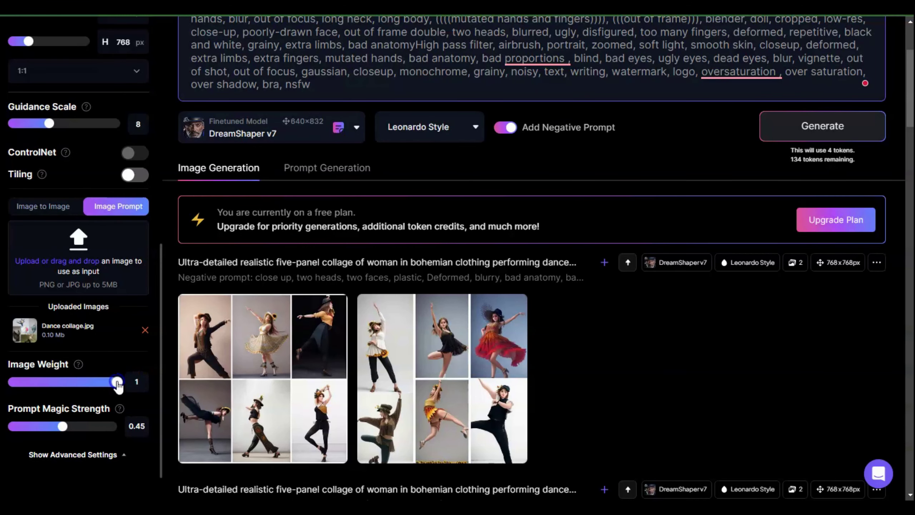
left_click(787, 128)
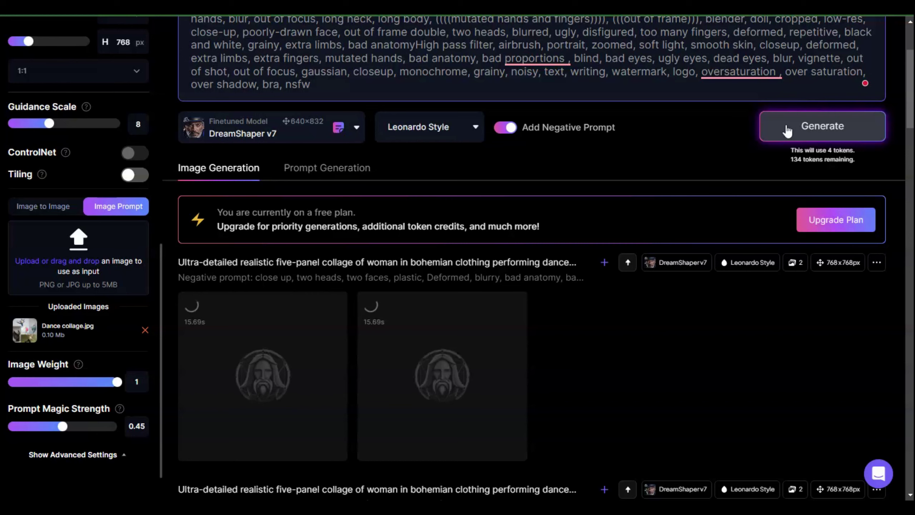
left_click(909, 119)
left_click_drag(910, 119, 909, 110)
scroll(910, 110, "down", 1)
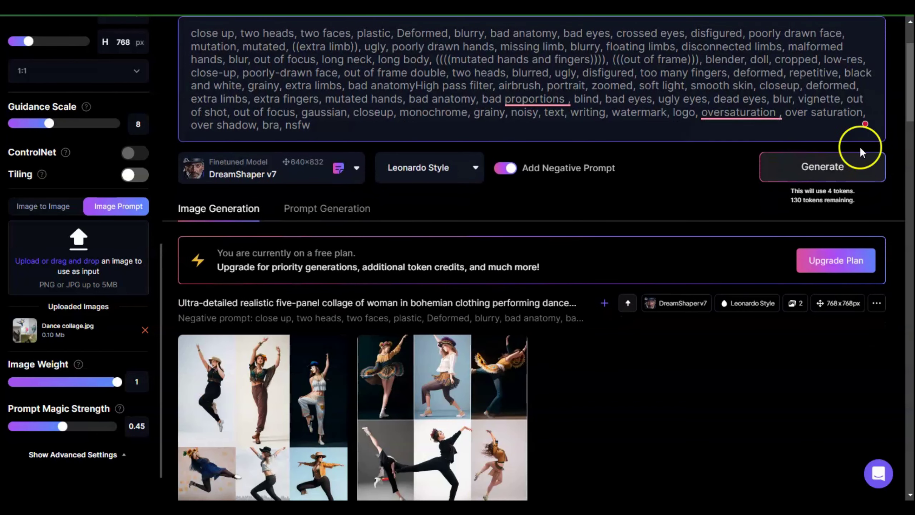
Preview the second weight-1 dance collage, then enlarge the first collage instead.
left_click_drag(909, 85, 912, 107)
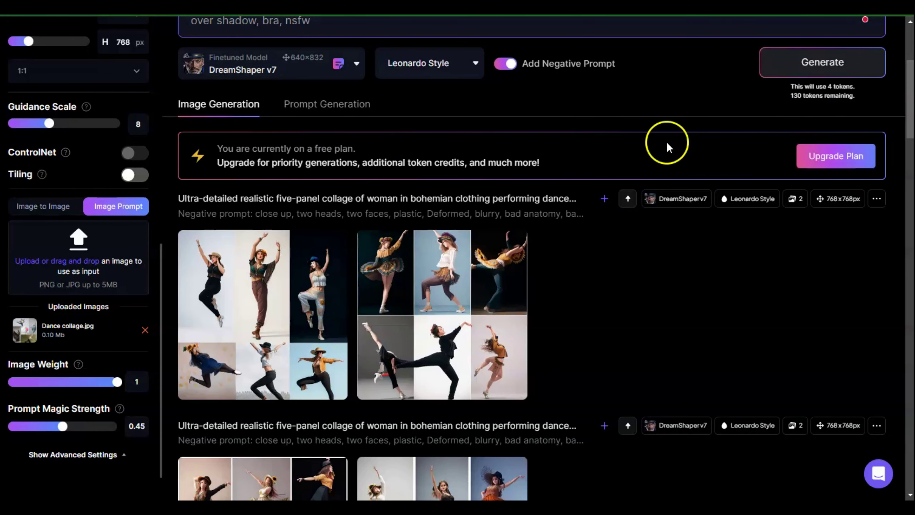
mouse_move(482, 347)
left_click(440, 305)
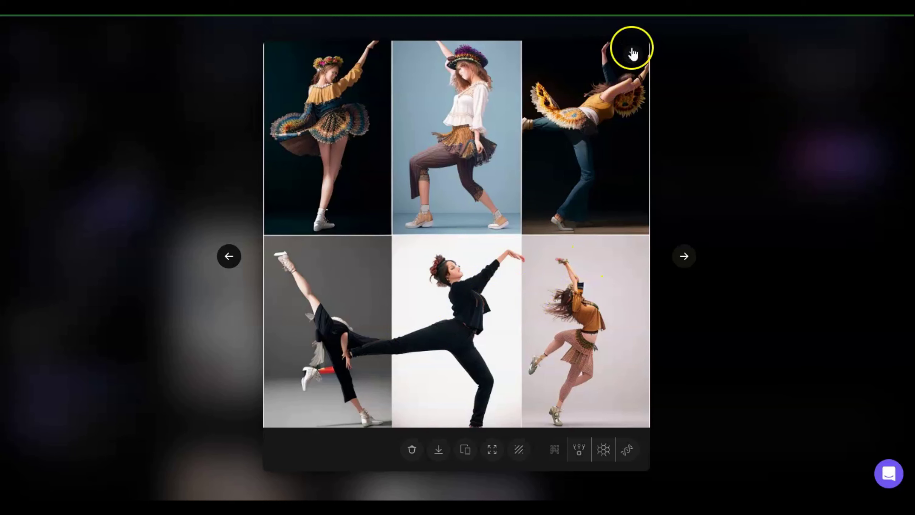
left_click(632, 53)
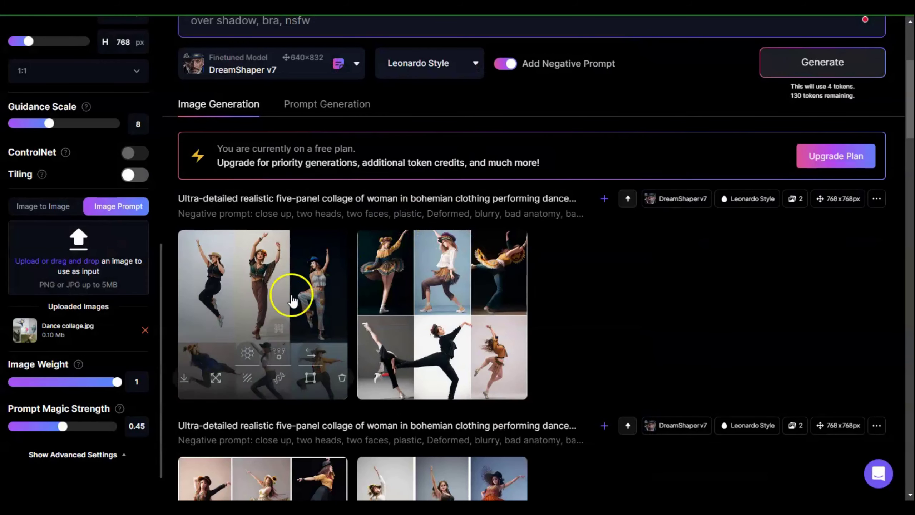
left_click(259, 293)
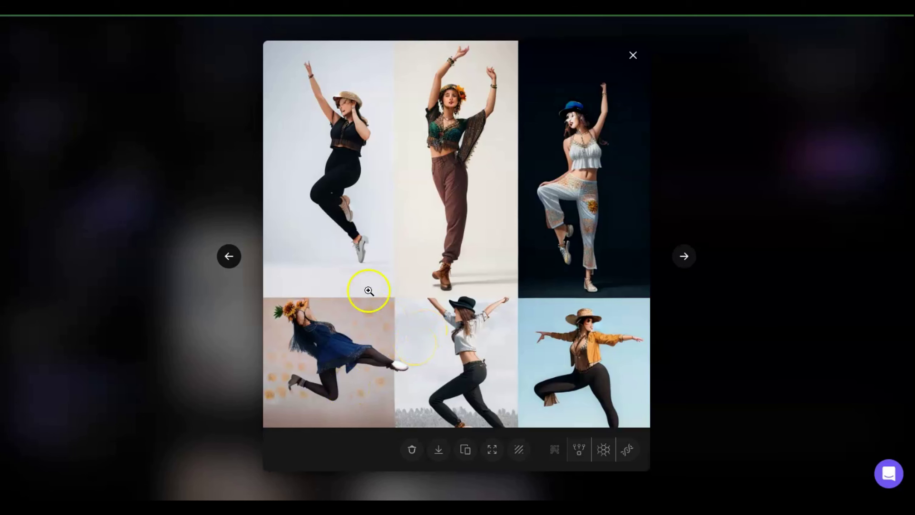
key("alt+Tab")
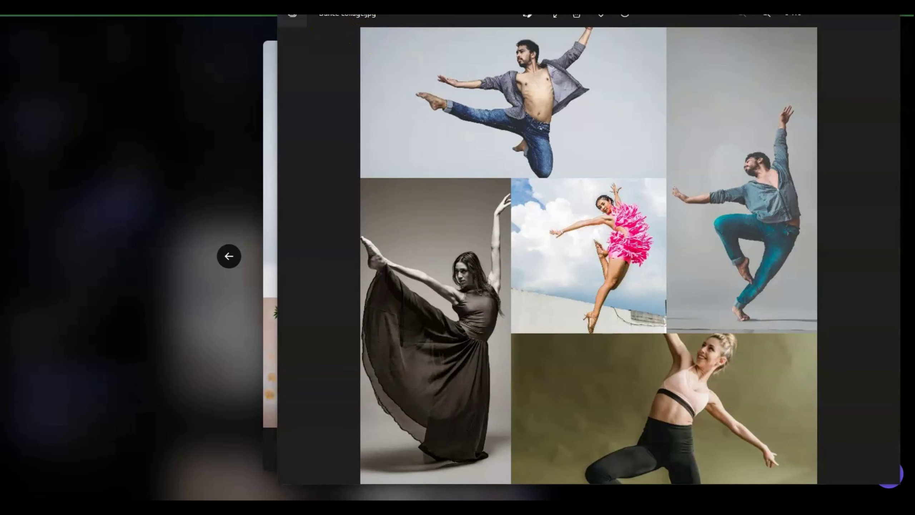
left_click_drag(420, 5, 456, 21)
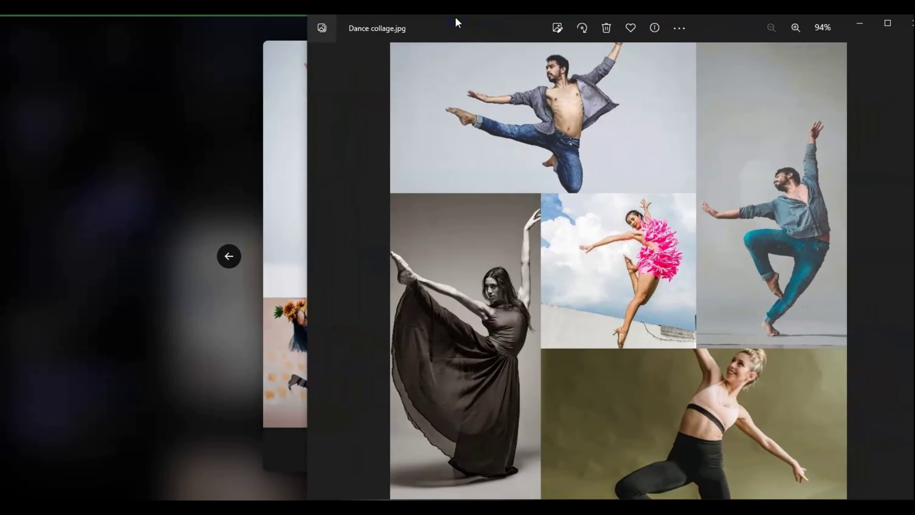
Close the reference photo and enlarged collage, then generate new dancer images at image weight 1.
left_click(859, 26)
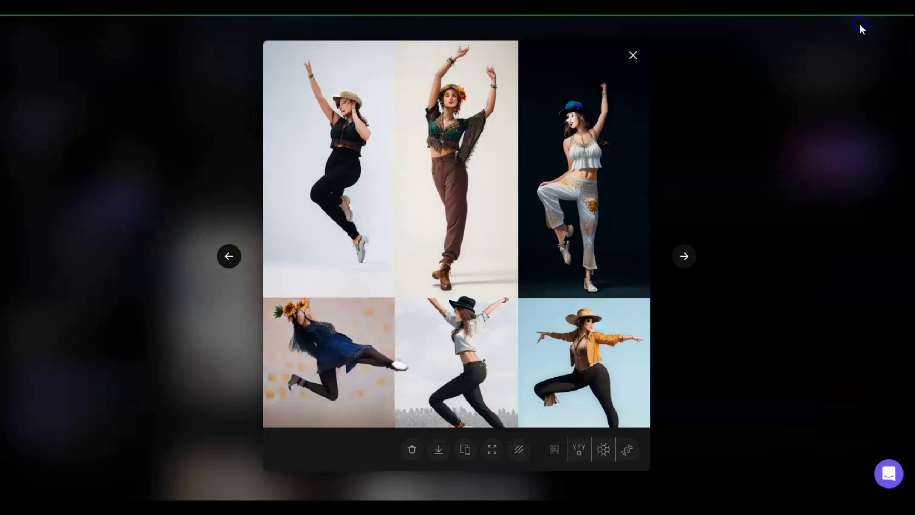
left_click(633, 55)
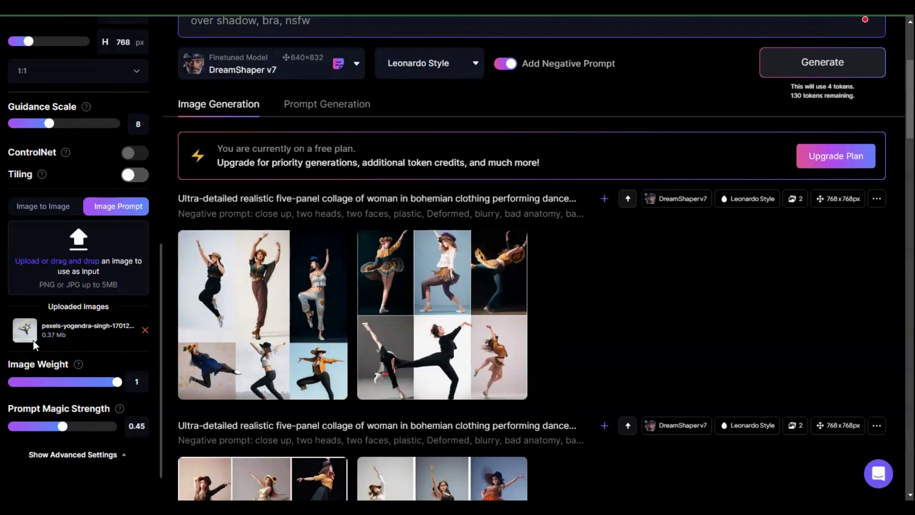
left_click_drag(21, 328, 292, 286)
left_click_drag(908, 110, 908, 79)
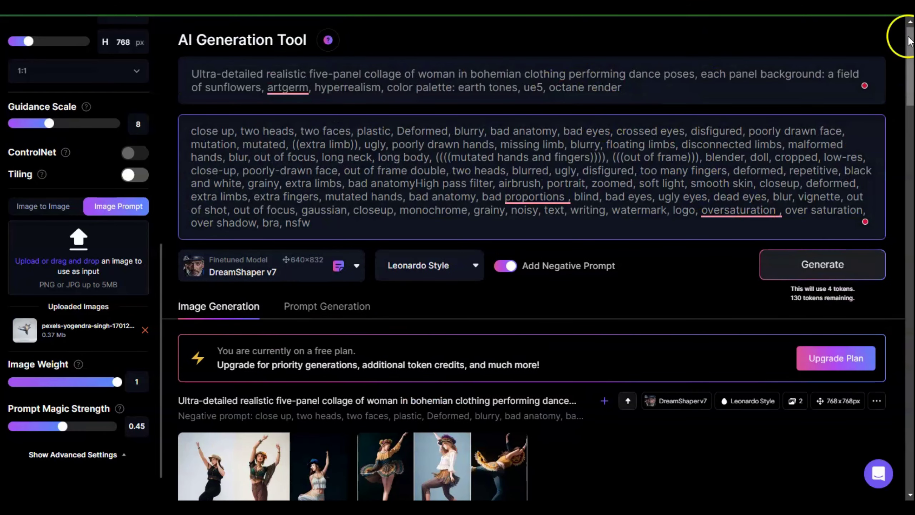
left_click_drag(908, 20, 908, 49)
left_click(796, 134)
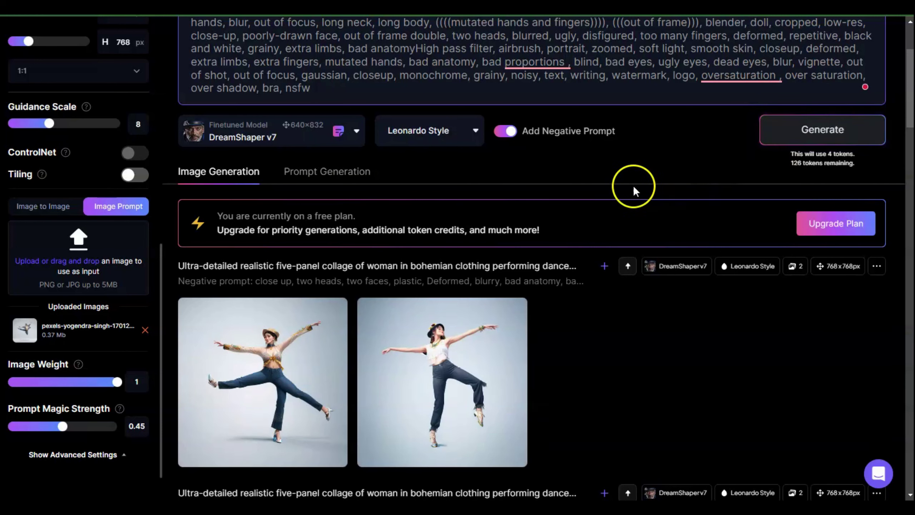
View the uploaded reference dancer photo to compare with the new results, then close it.
mouse_move(312, 326)
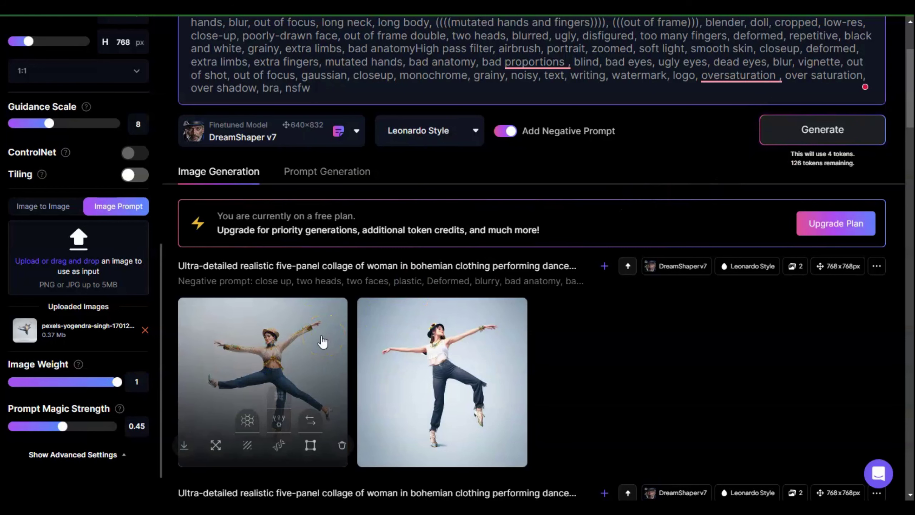
key("alt+Tab")
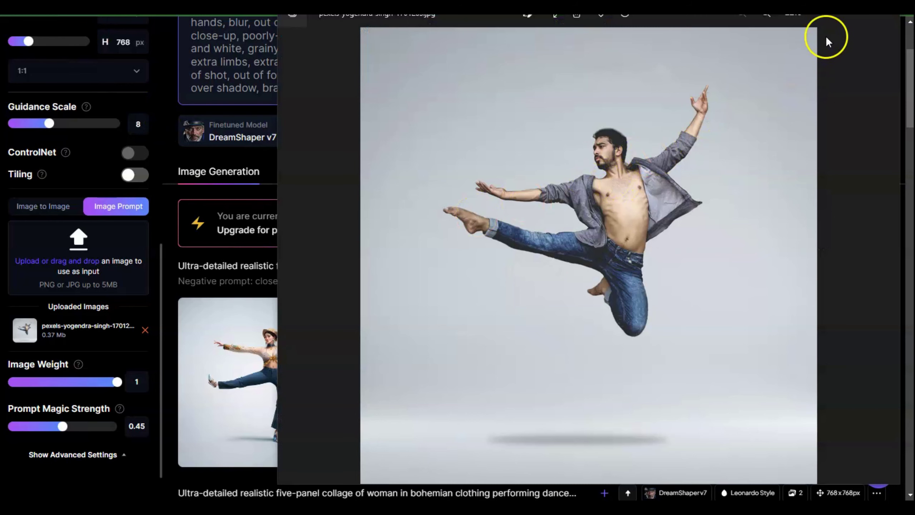
left_click(830, 15)
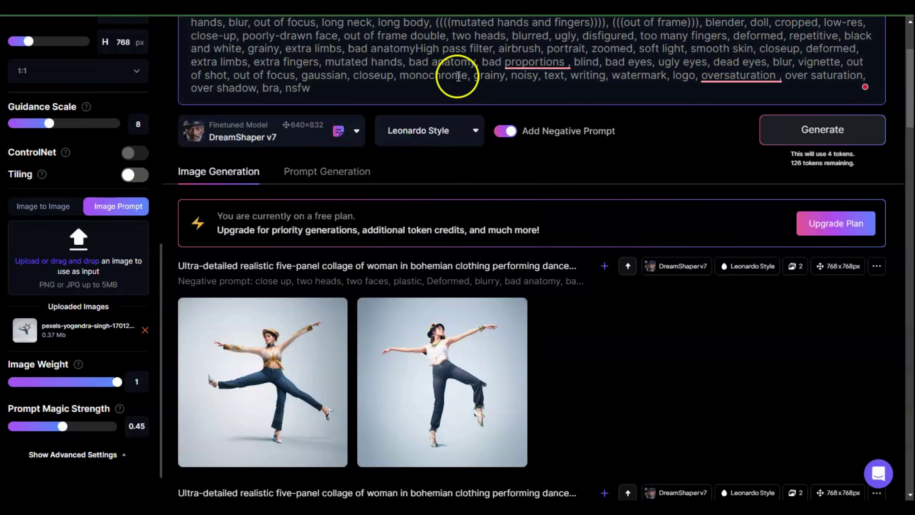
mouse_move(313, 370)
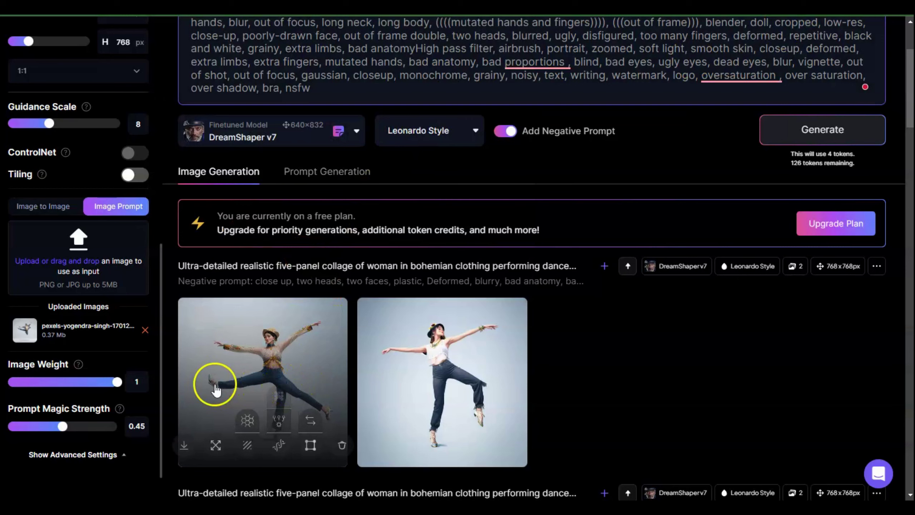
mouse_move(489, 357)
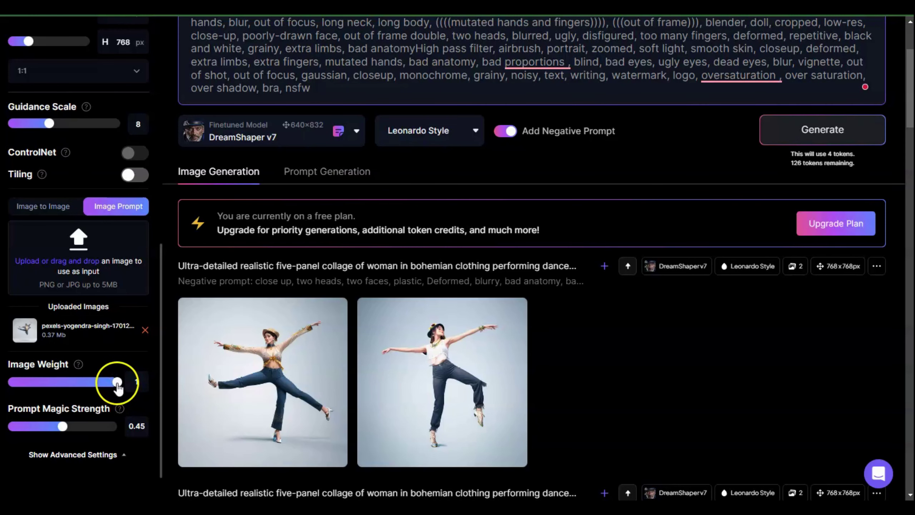
Lower the Image Weight from 1 to 0.84 and generate another pair of dancer images.
mouse_move(912, 96)
left_mouse_down()
mouse_move(912, 74)
mouse_move(911, 103)
left_mouse_up()
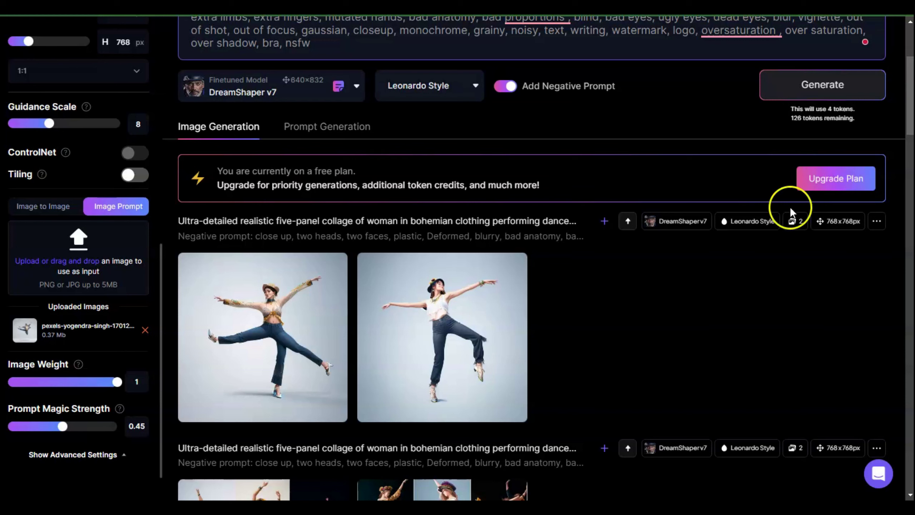
mouse_move(447, 303)
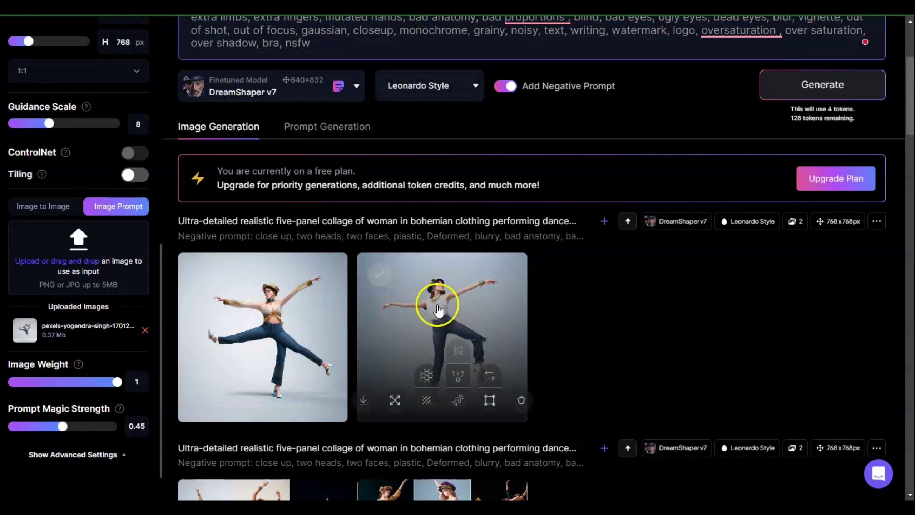
mouse_move(264, 290)
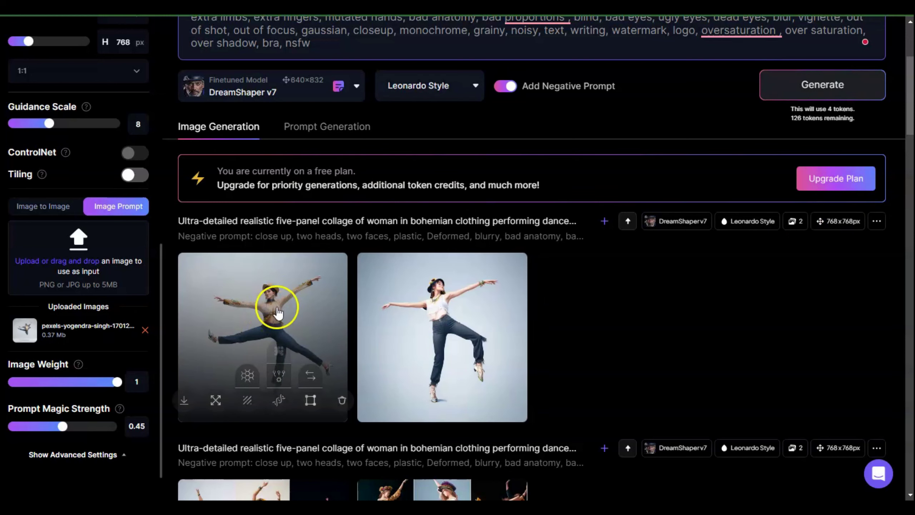
mouse_move(418, 309)
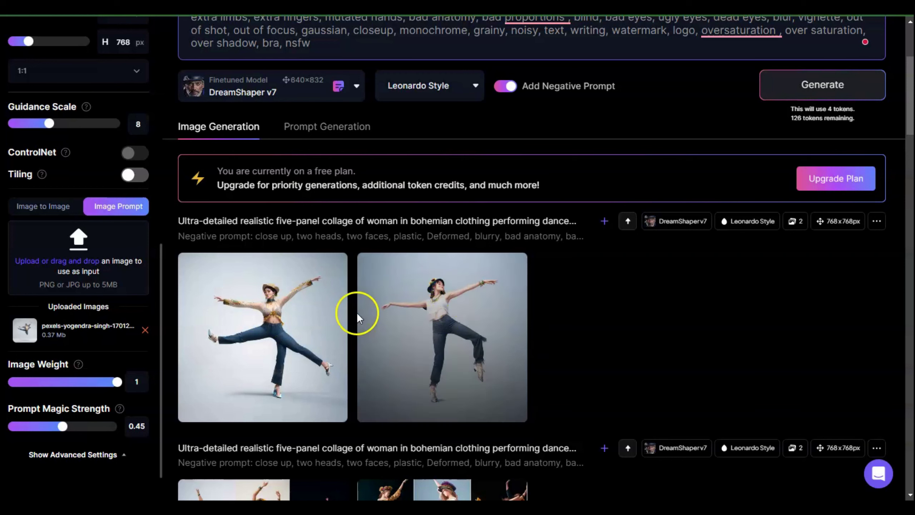
mouse_move(196, 345)
left_click_drag(117, 382, 91, 385)
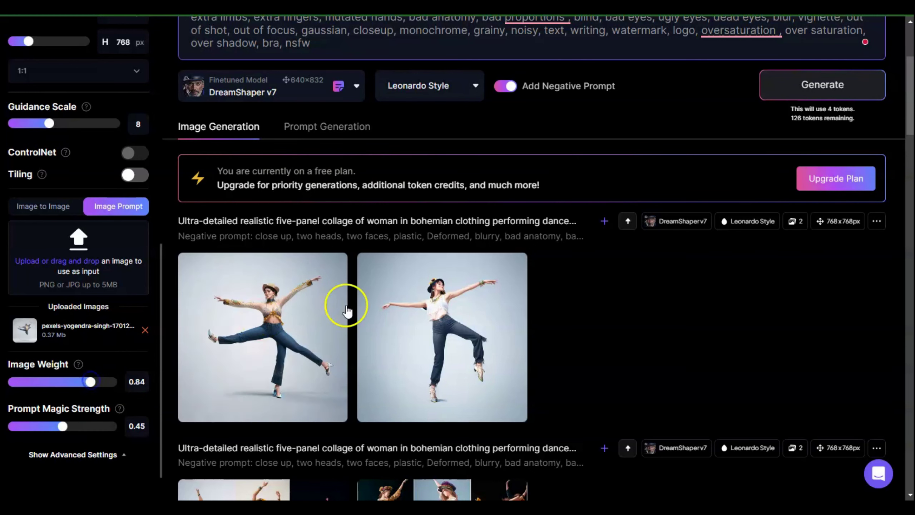
left_click(804, 90)
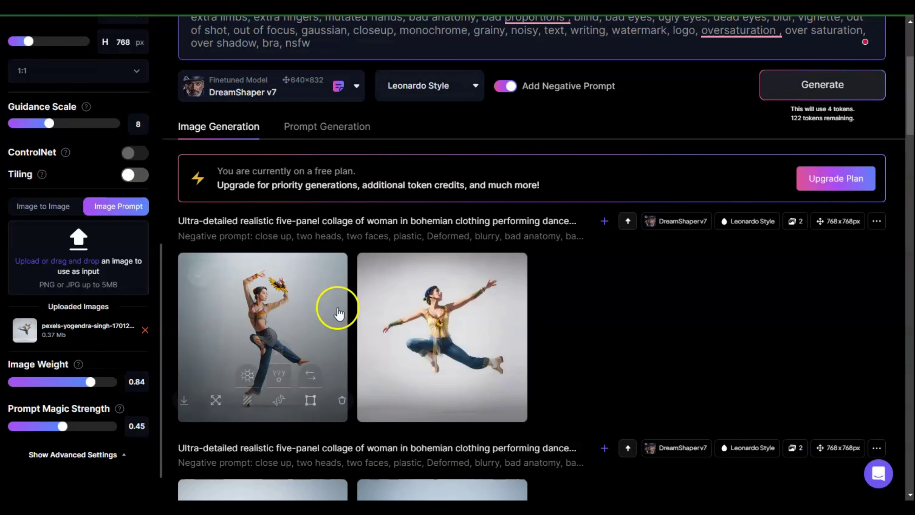
left_click(421, 303)
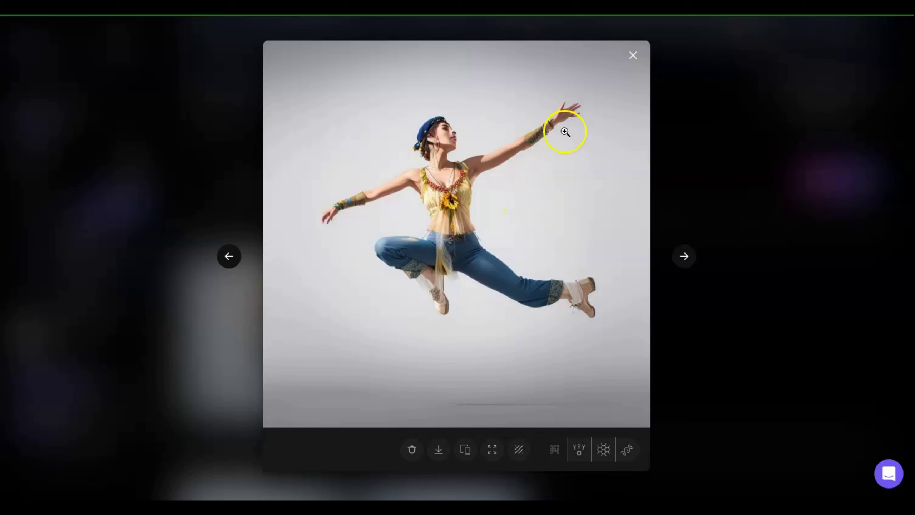
left_click(632, 56)
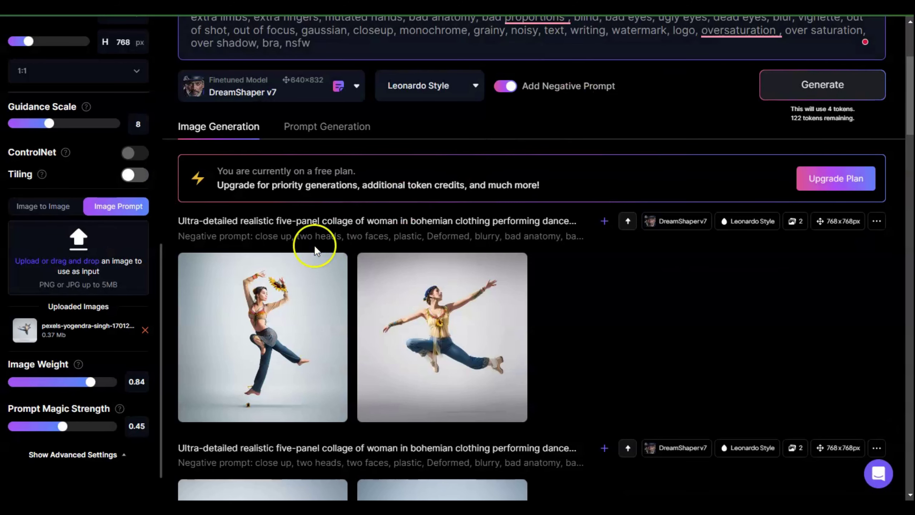
mouse_move(357, 323)
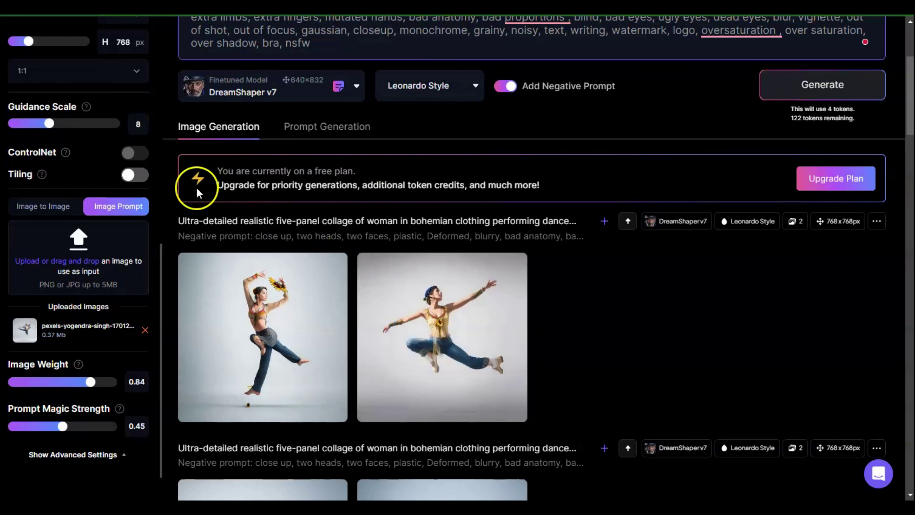
mouse_move(125, 156)
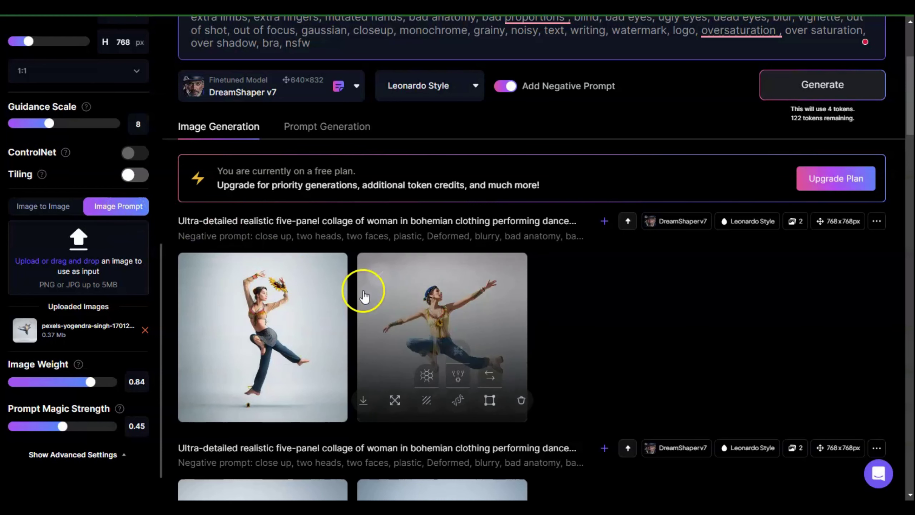
mouse_move(327, 299)
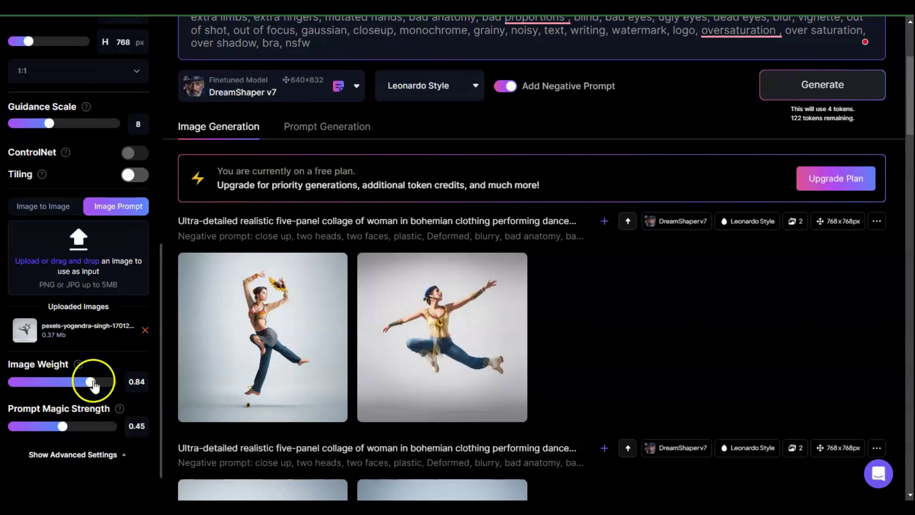
Bring the Image Weight down to about 0.66, then fine-tune it to 0.65.
left_click_drag(92, 385, 59, 384)
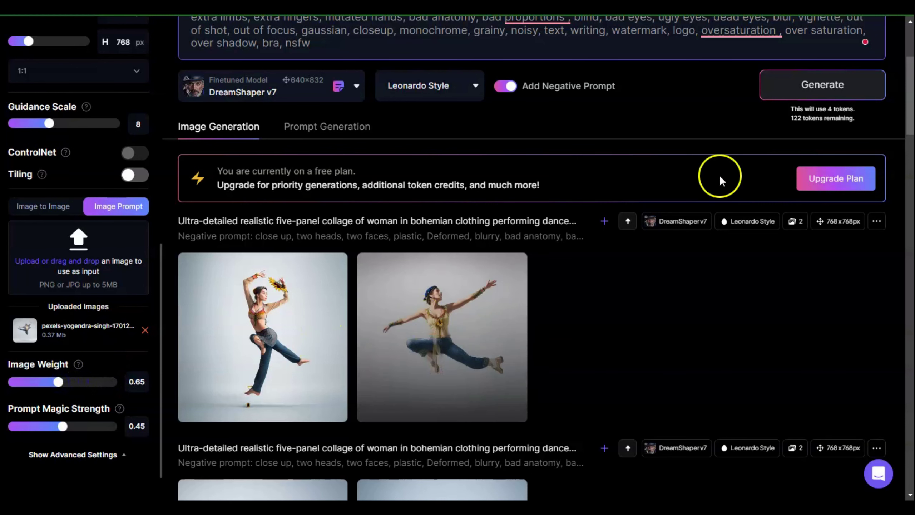
left_click(784, 86)
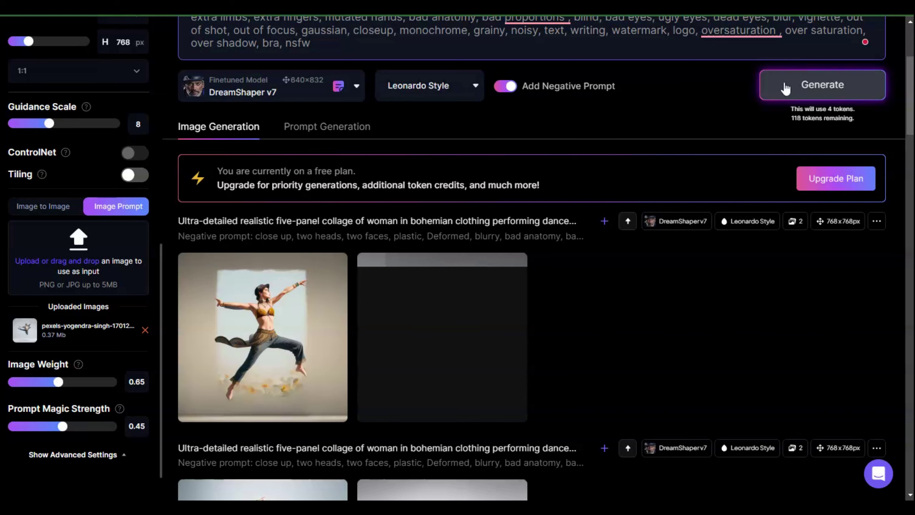
mouse_move(453, 302)
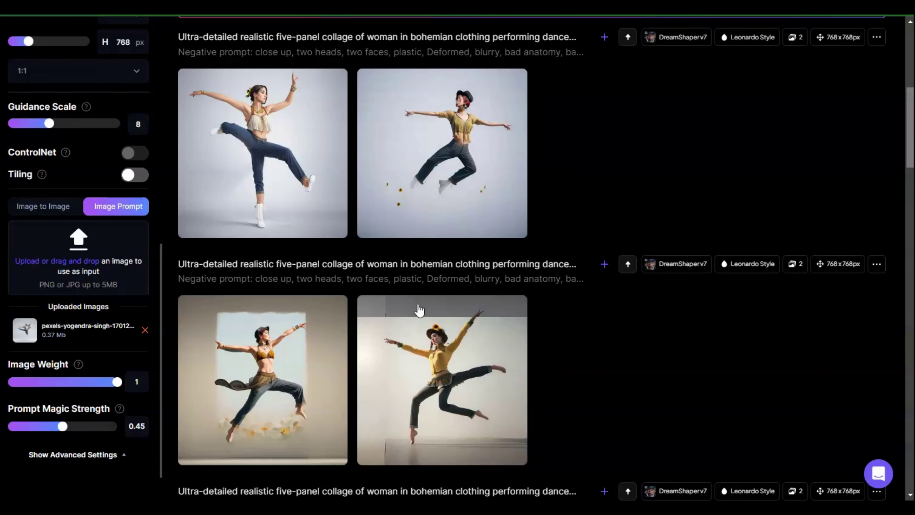
scroll(419, 310, "up", 2)
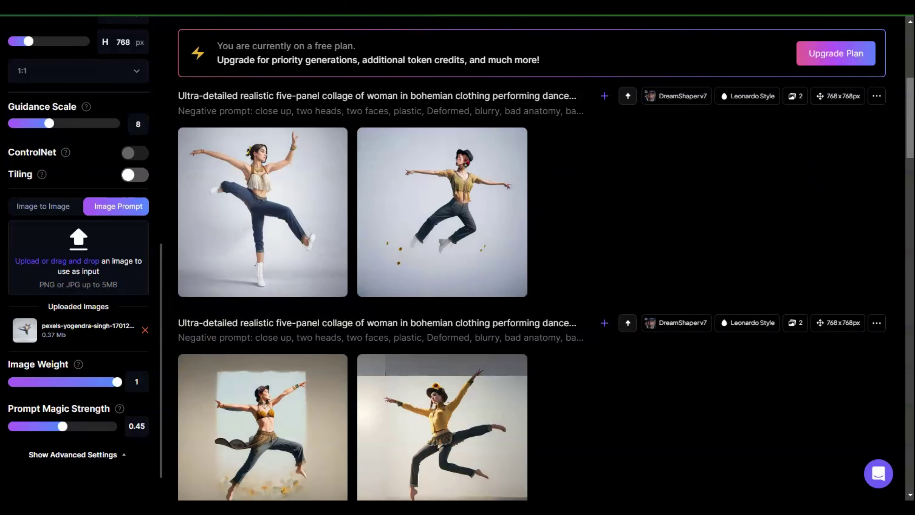
scroll(910, 103, "down", 2)
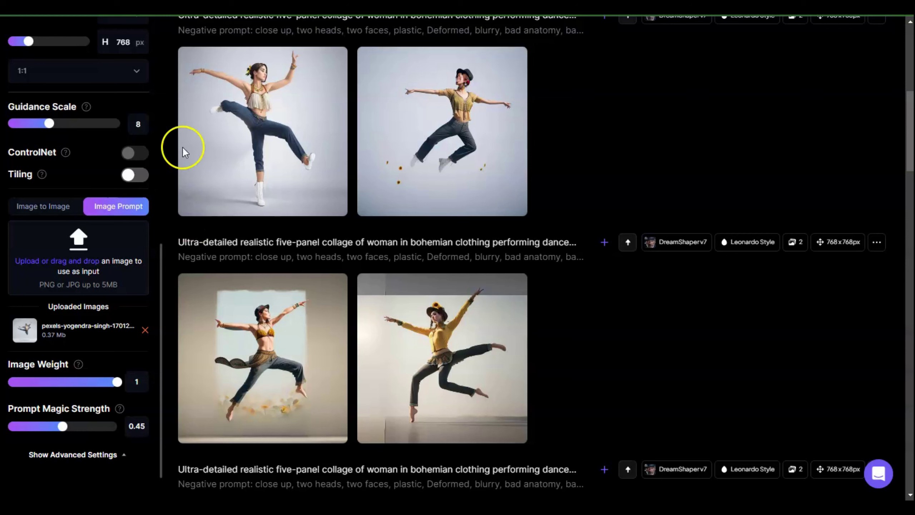
mouse_move(273, 102)
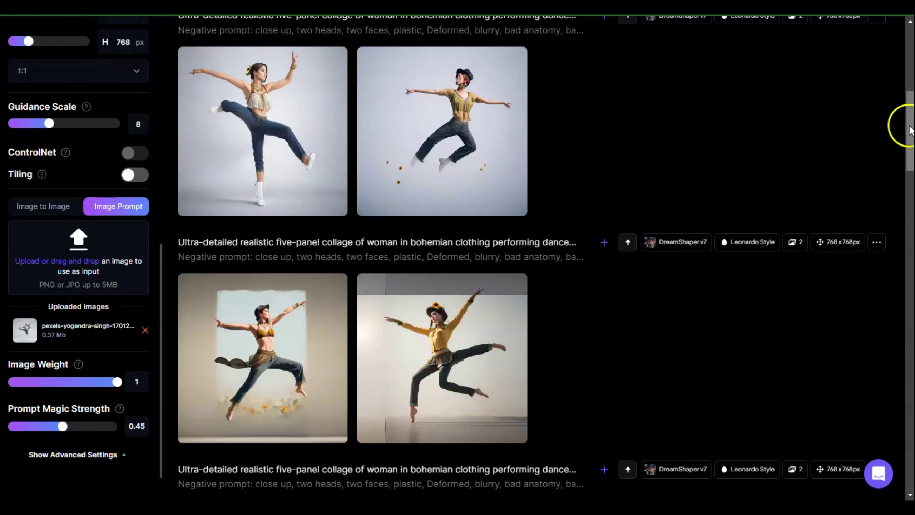
mouse_move(908, 117)
left_mouse_down()
mouse_move(905, 83)
mouse_move(905, 119)
left_mouse_up()
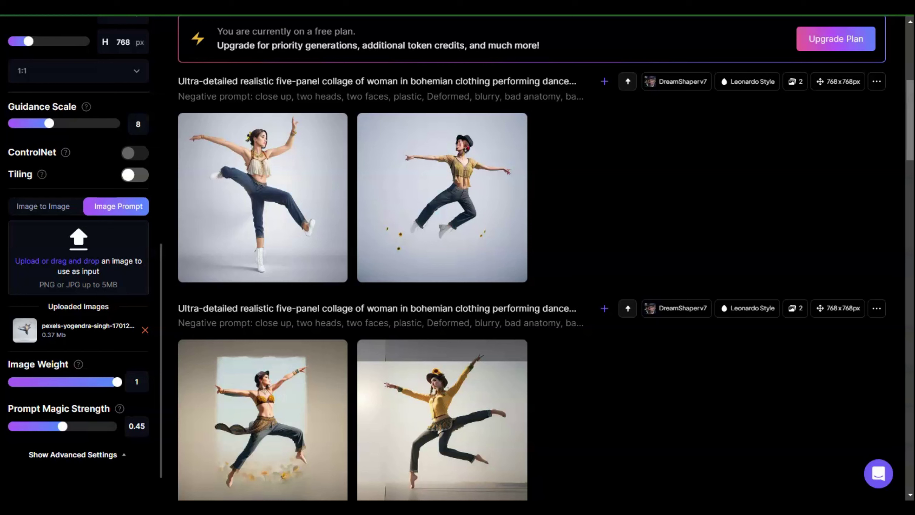
left_click(908, 124)
mouse_move(272, 378)
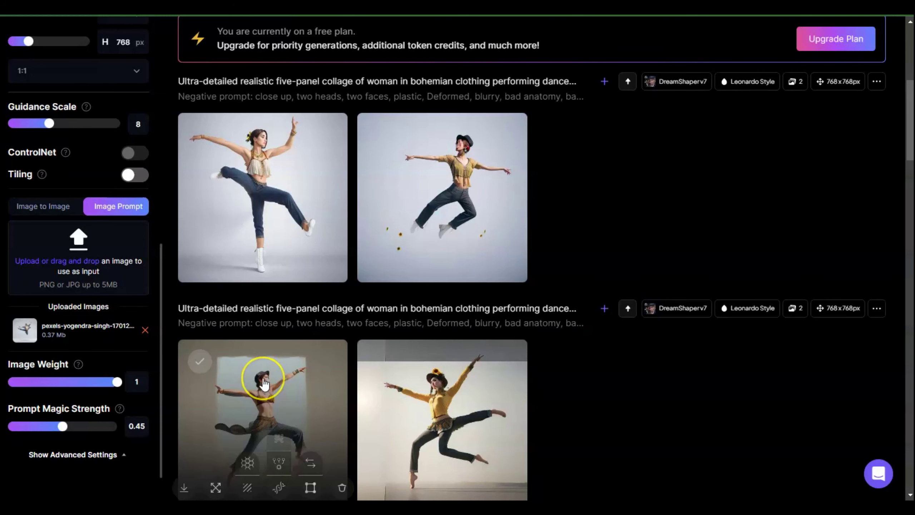
left_click(191, 377)
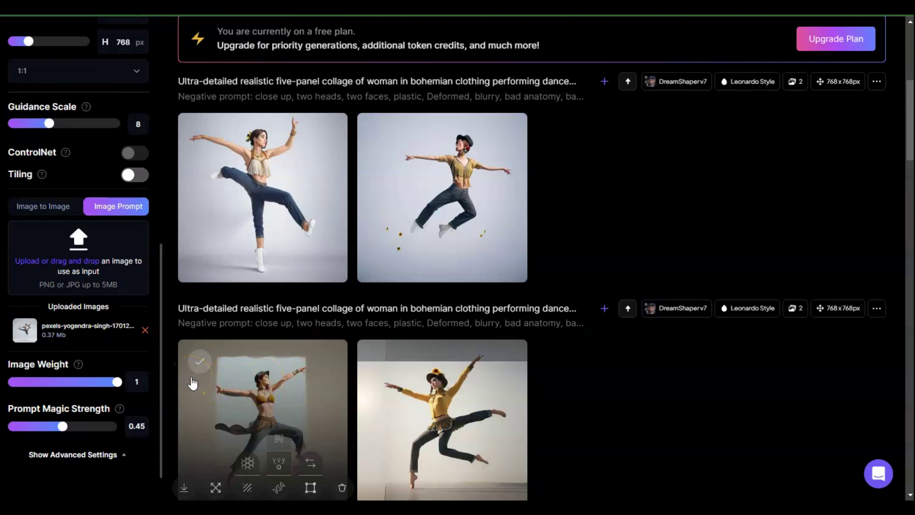